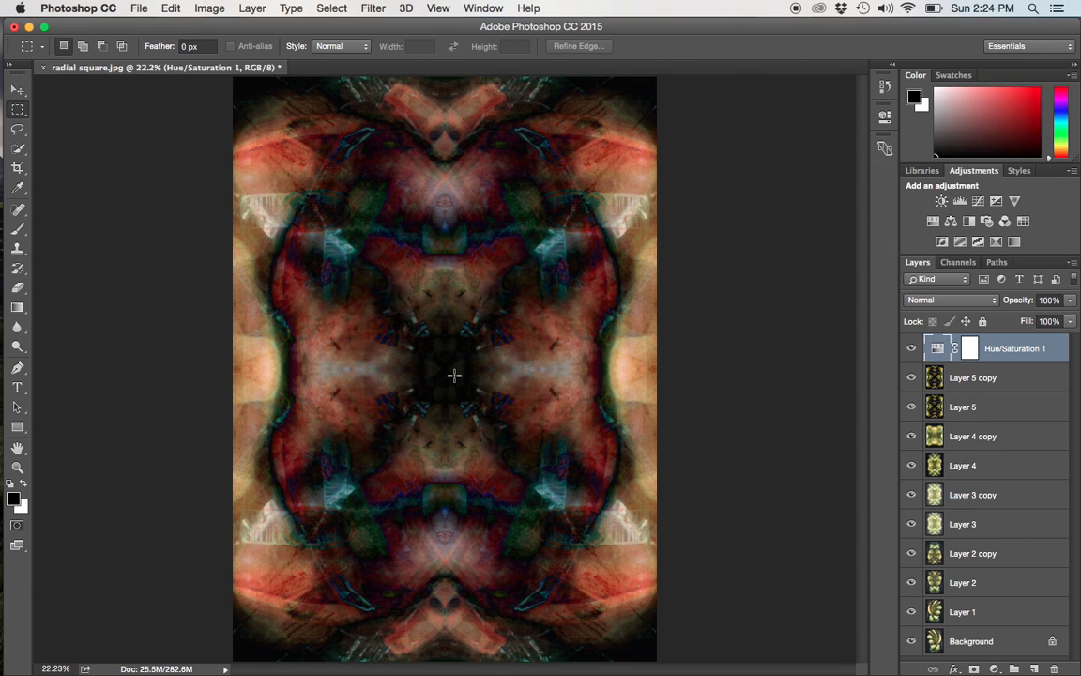
# - Merge all visible layers into a single Background layer and duplicate the merged layer
pyautogui.press('super+shift+e')
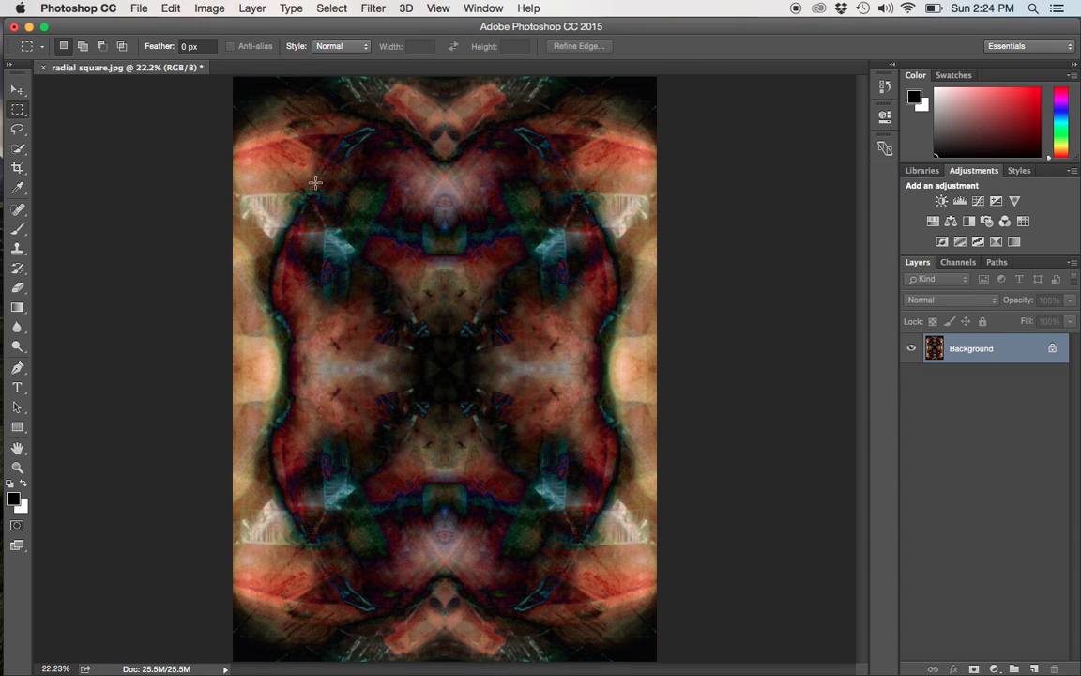
pyautogui.click(250, 9)
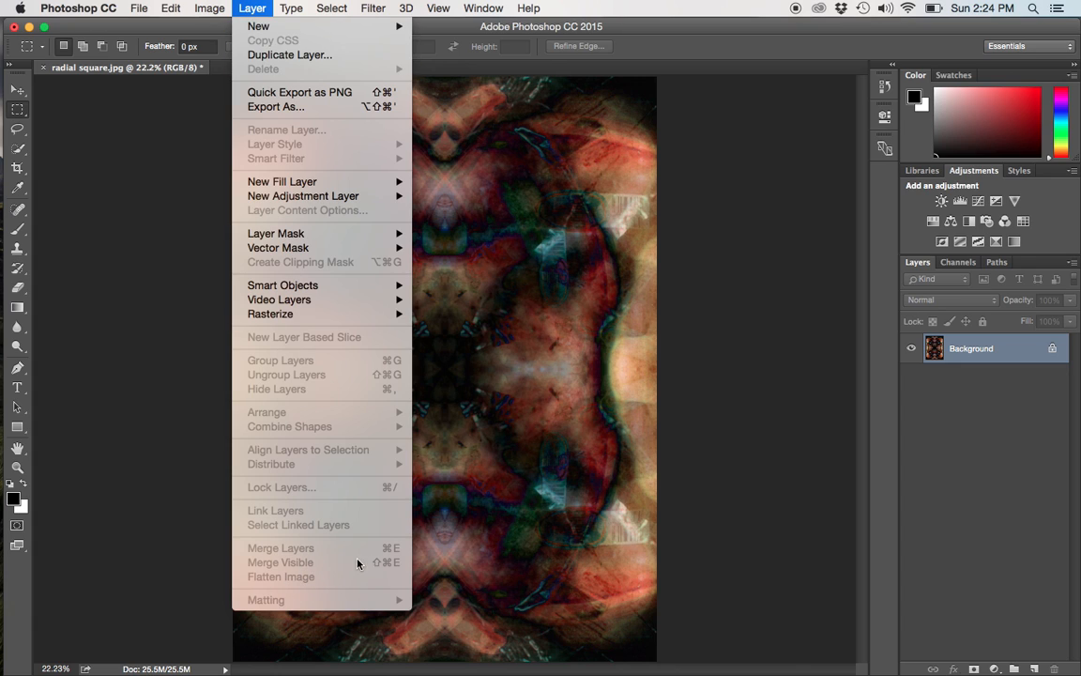
pyautogui.click(497, 500)
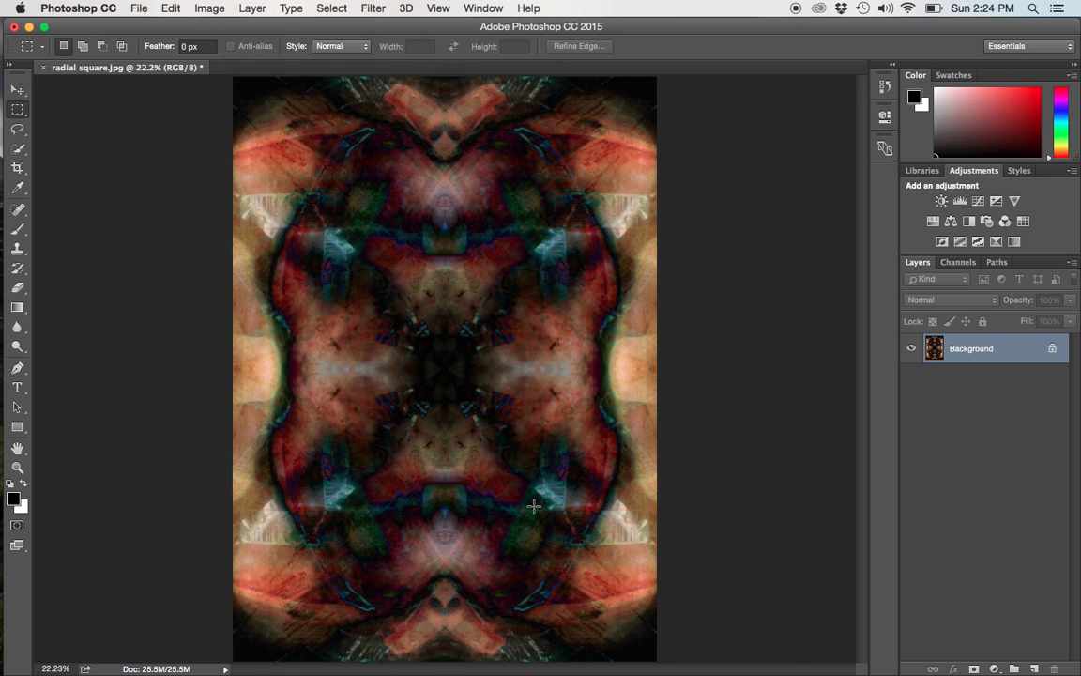
pyautogui.press('super+j')
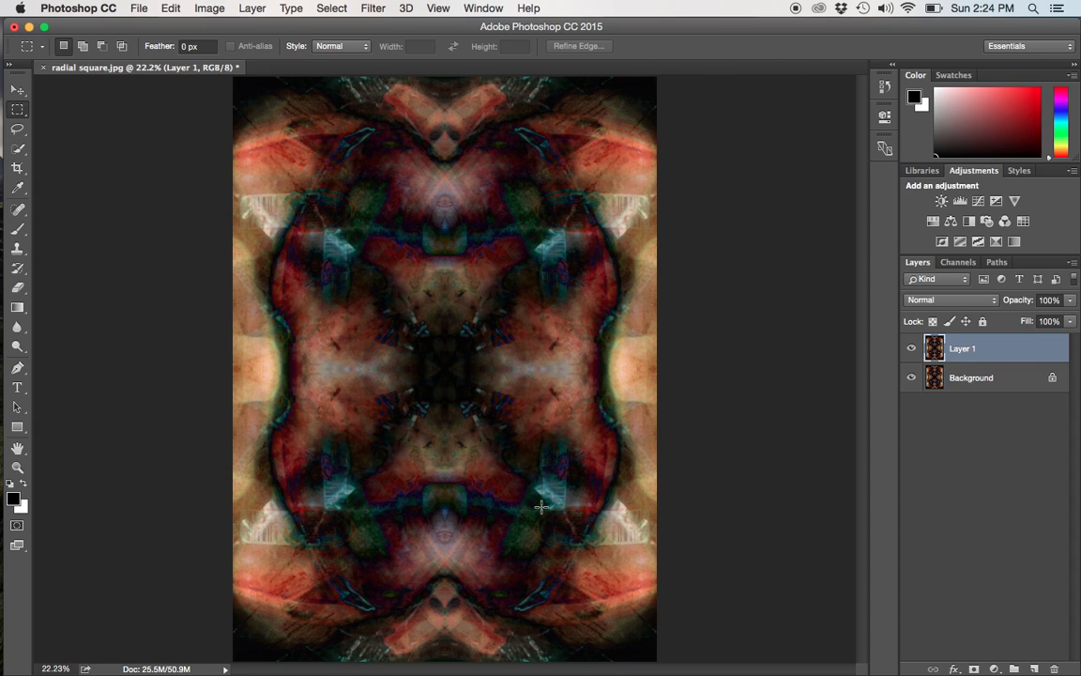
# - Crop the image to a centred square spanning its full width, using the 1 : 1 (Square) ratio
pyautogui.press('c')
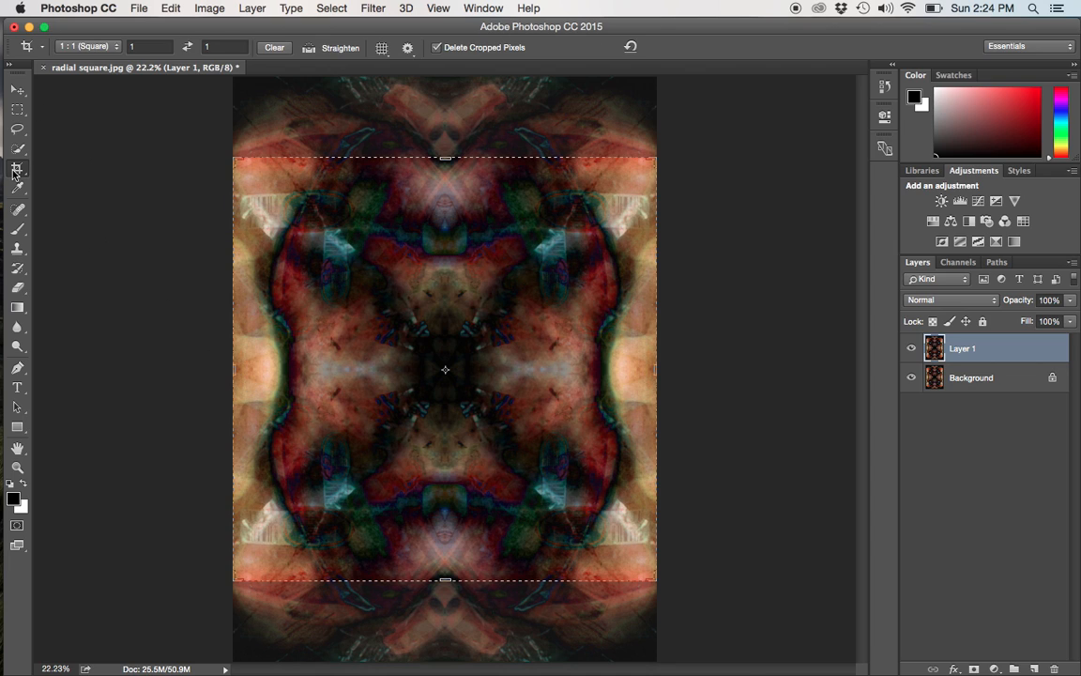
pyautogui.click(91, 47)
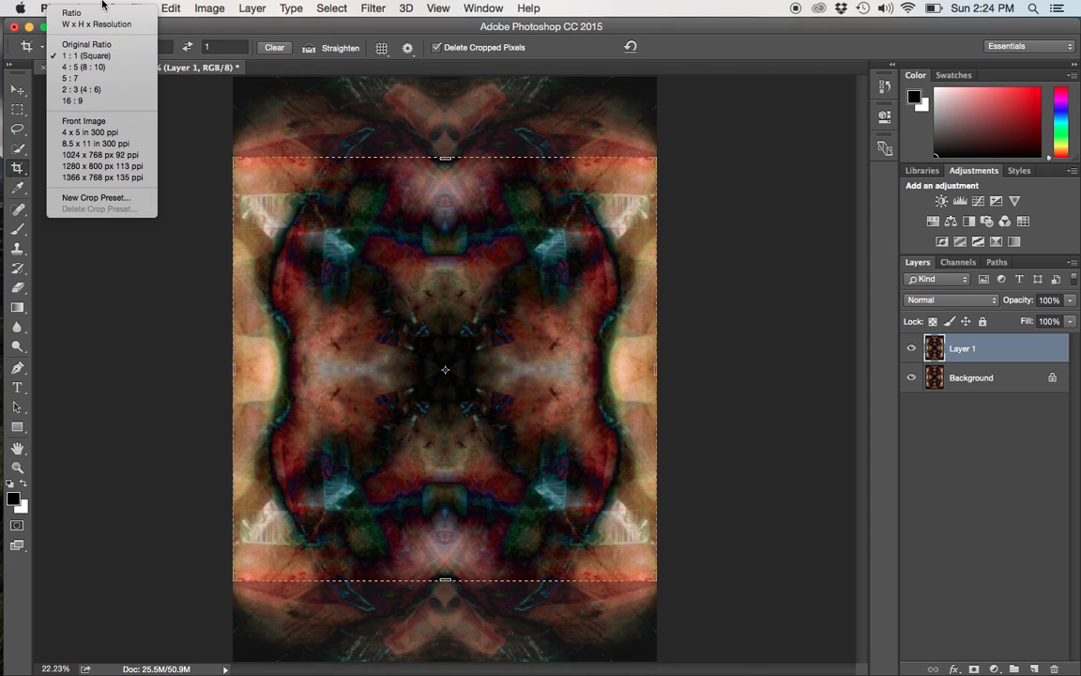
pyautogui.click(86, 56)
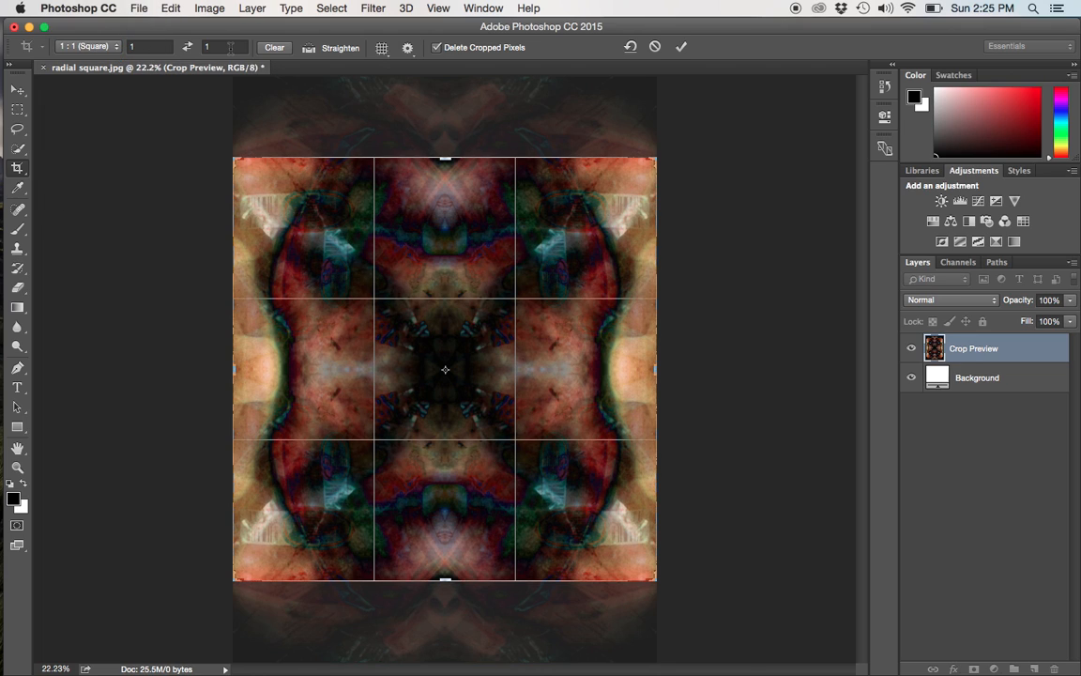
pyautogui.moveTo(234, 160); pyautogui.dragTo(201, 198)
pyautogui.press('Return')
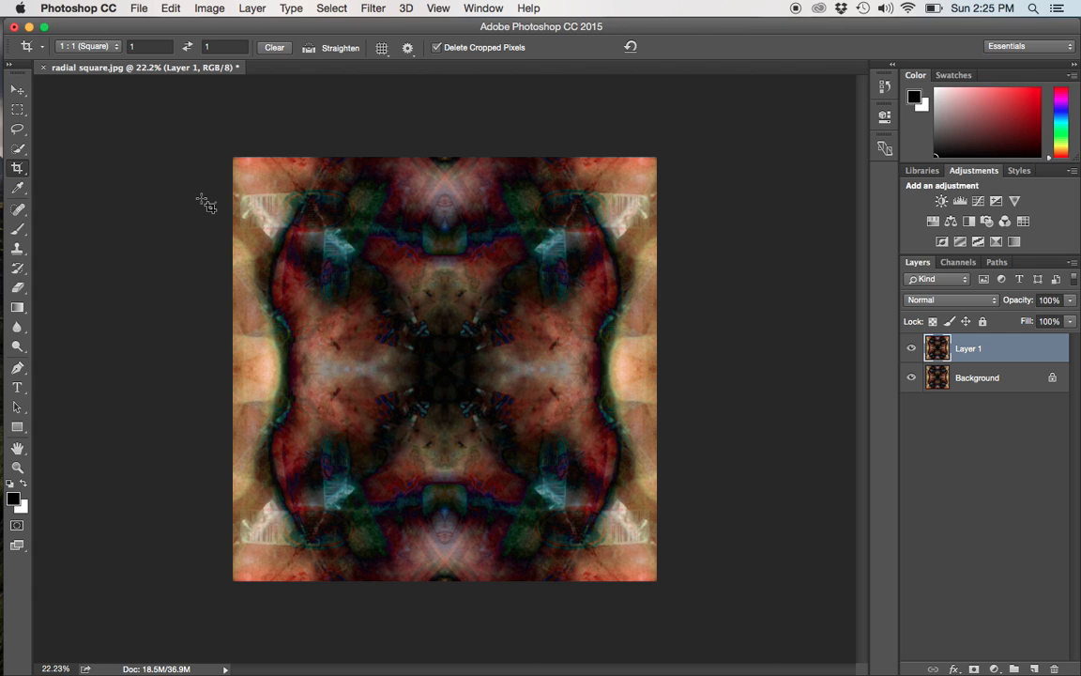
# - Save the cropped square as a JPEG named "radial square copy.jpg" in the CHICAGO folder
pyautogui.click(134, 8)
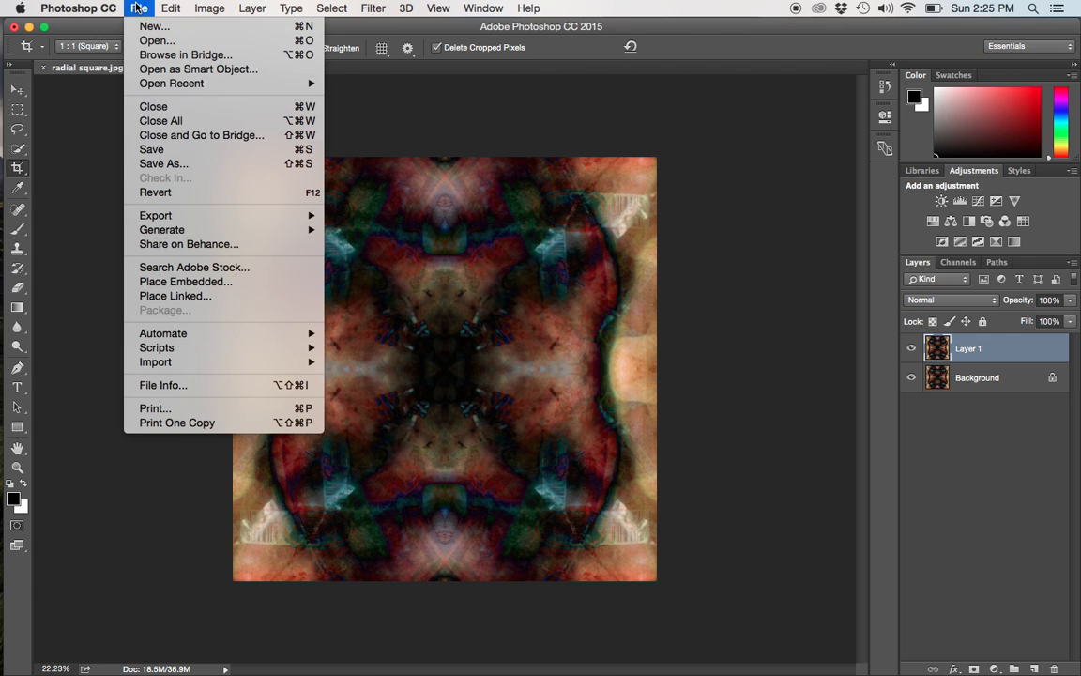
pyautogui.click(184, 166)
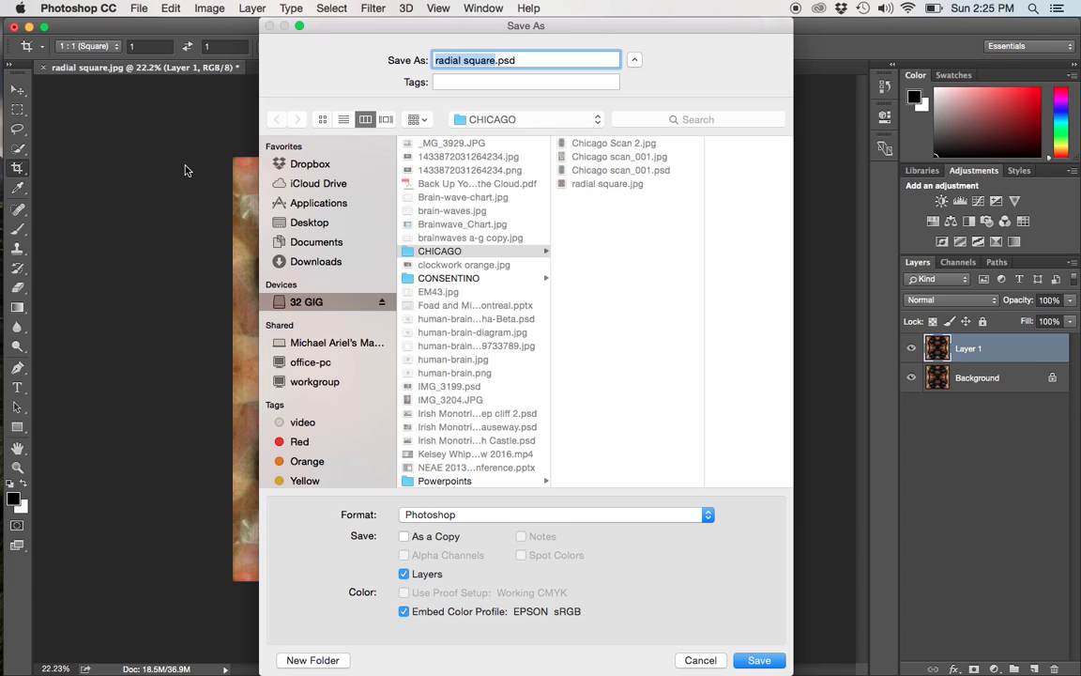
pyautogui.click(460, 515)
pyautogui.click(431, 609)
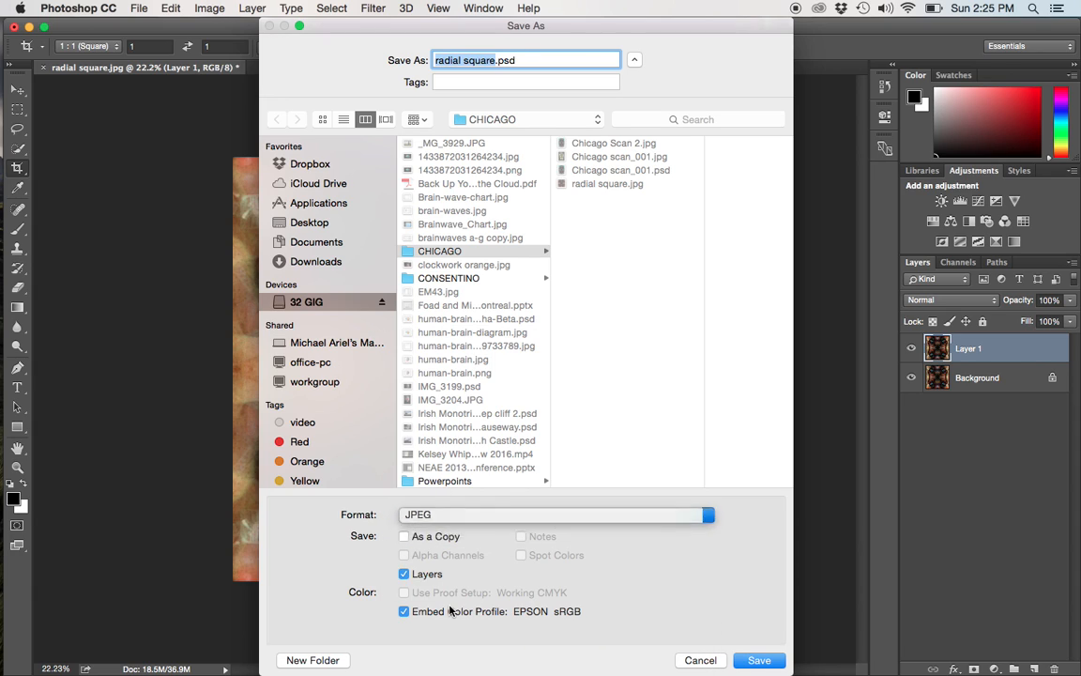
pyautogui.click(756, 660)
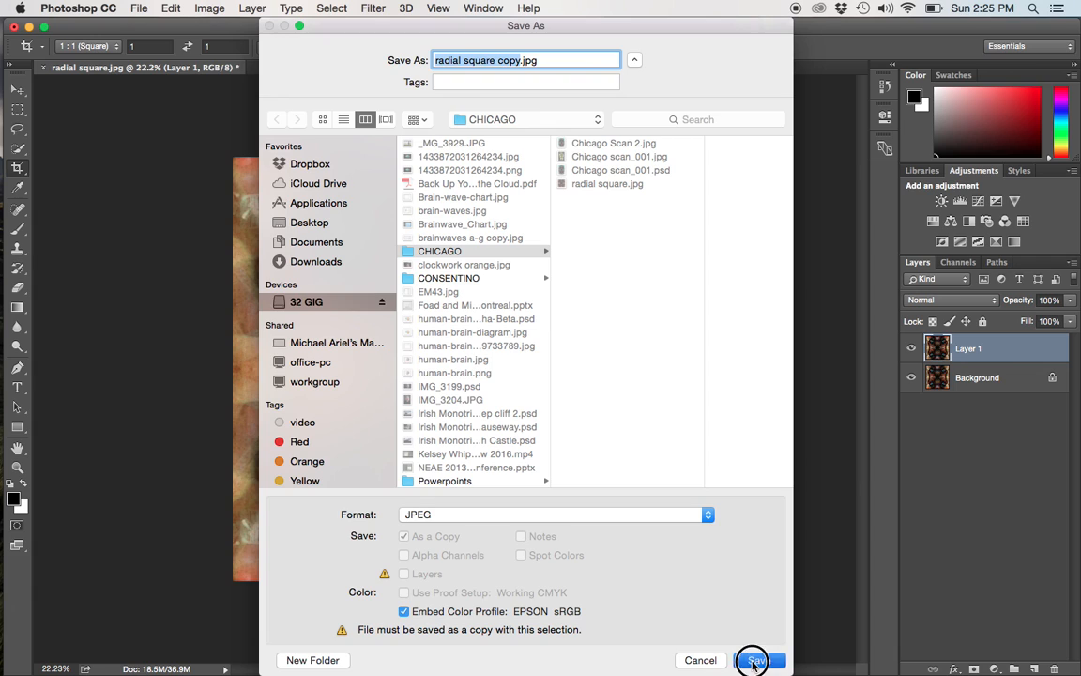
pyautogui.click(629, 236)
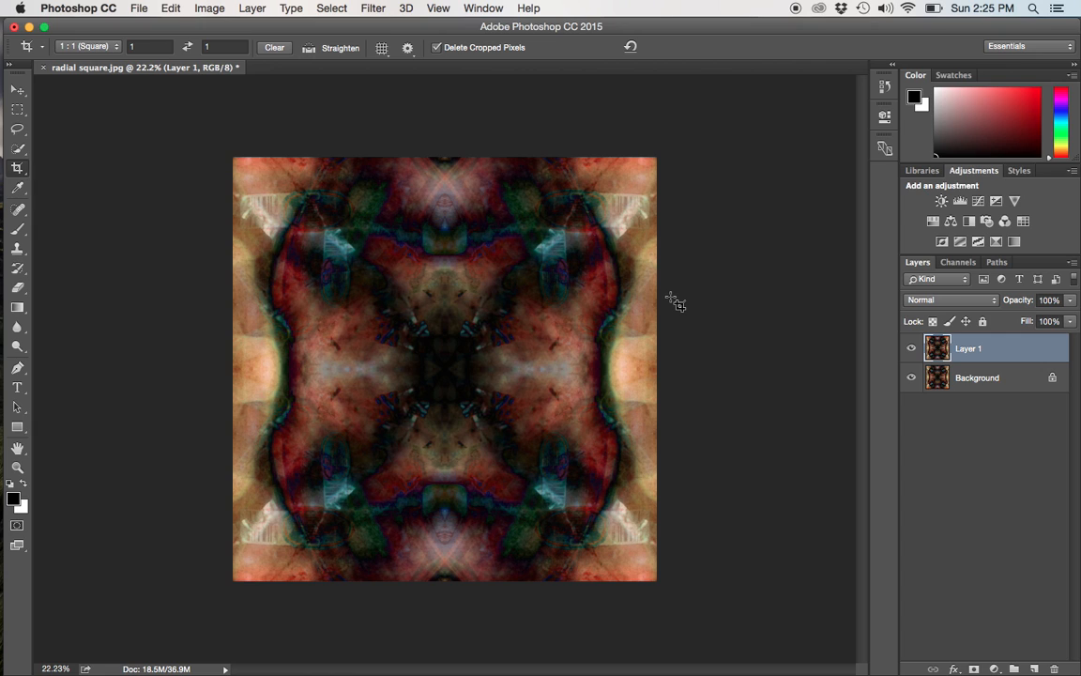
# - Undo the square crop, the layer duplication and the merge of the visible layers
pyautogui.press('super')
pyautogui.press('super+z')
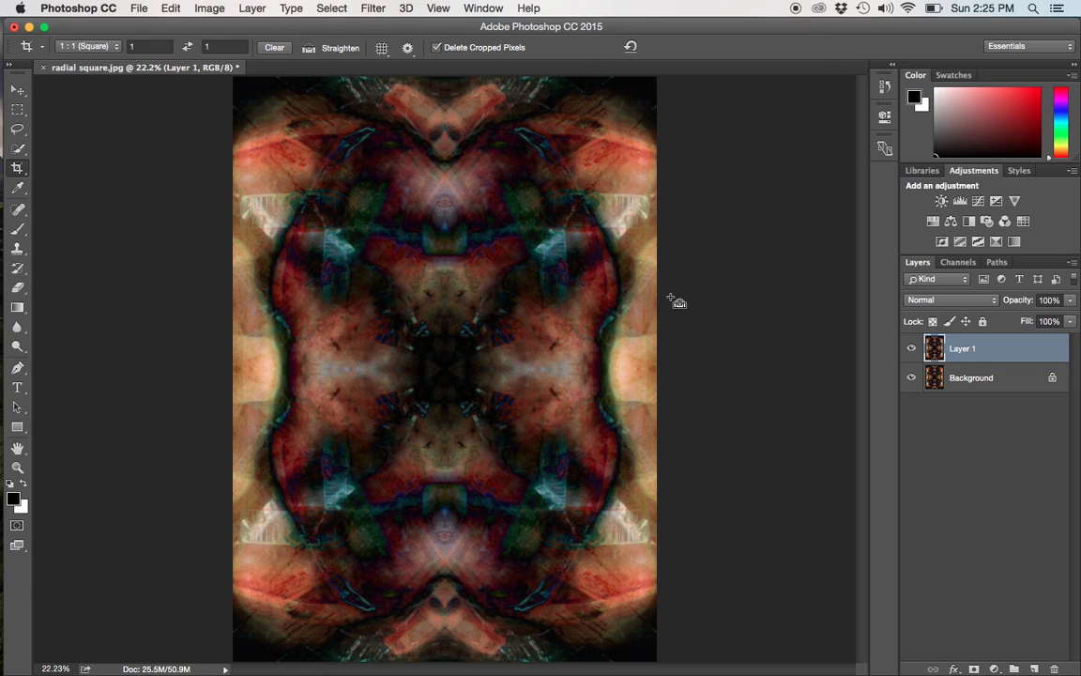
pyautogui.press('alt+super+z')
pyautogui.press('alt+super+z')
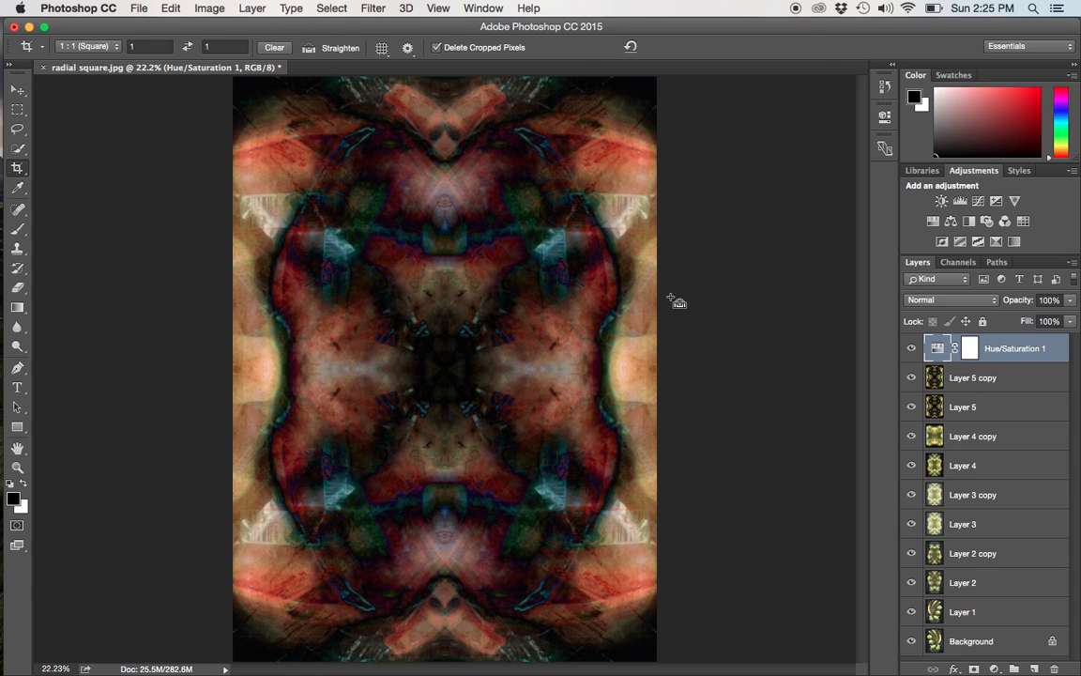
# - Merge the visible layers and scale a duplicate of the result to about 15% in the canvas's upper-left corner
pyautogui.press('shift+super+e')
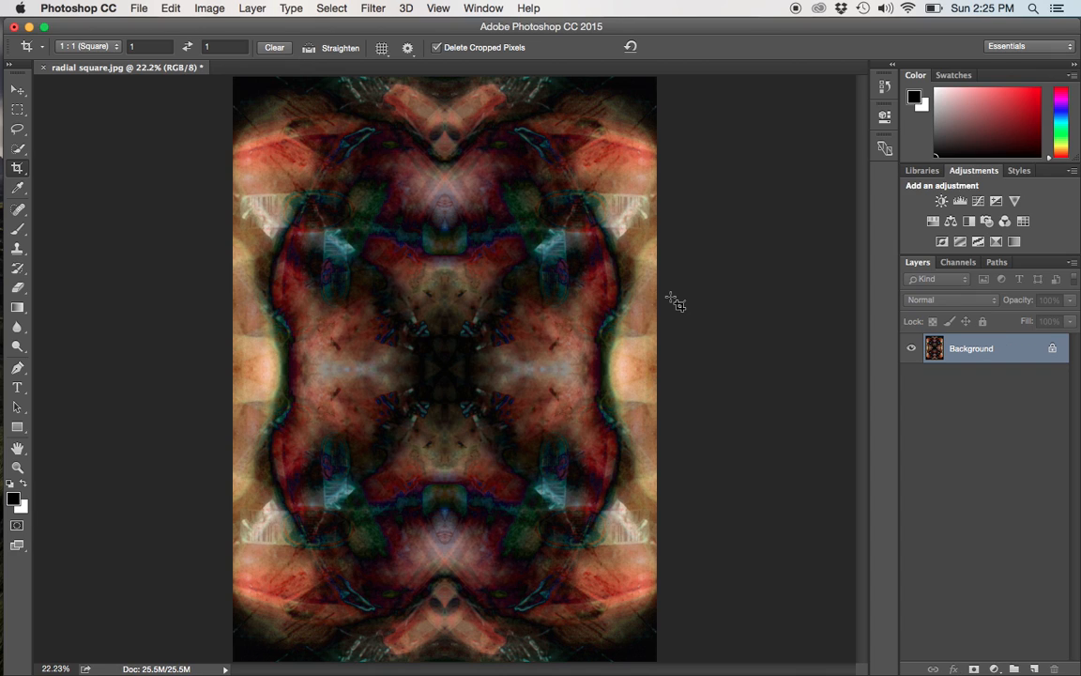
pyautogui.press('super+j')
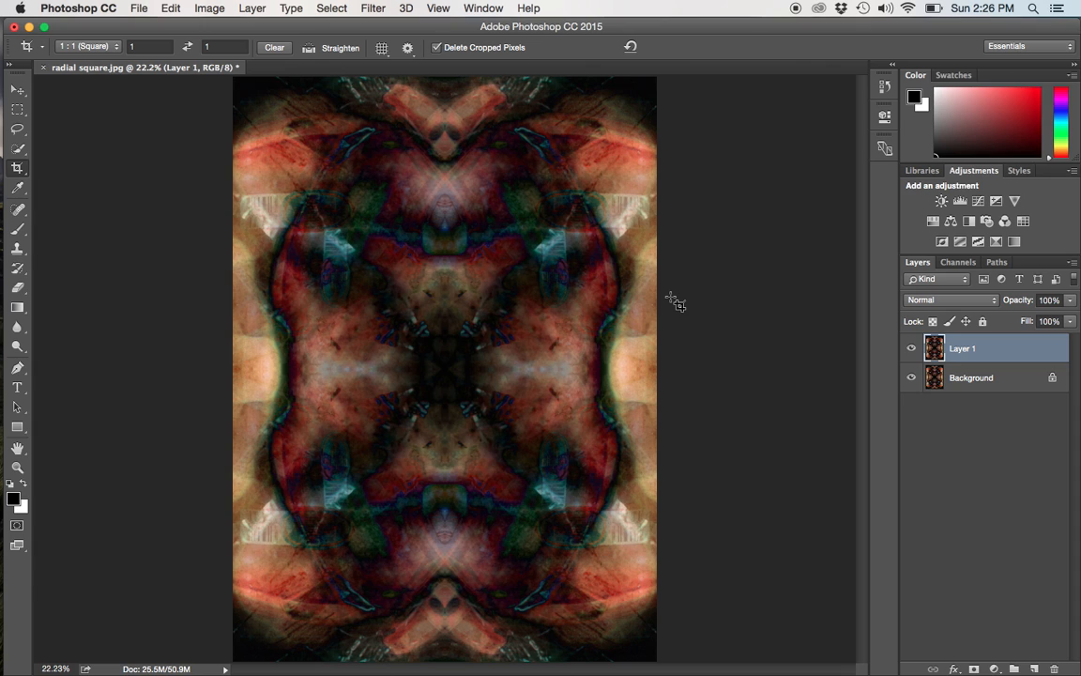
pyautogui.press('super+t')
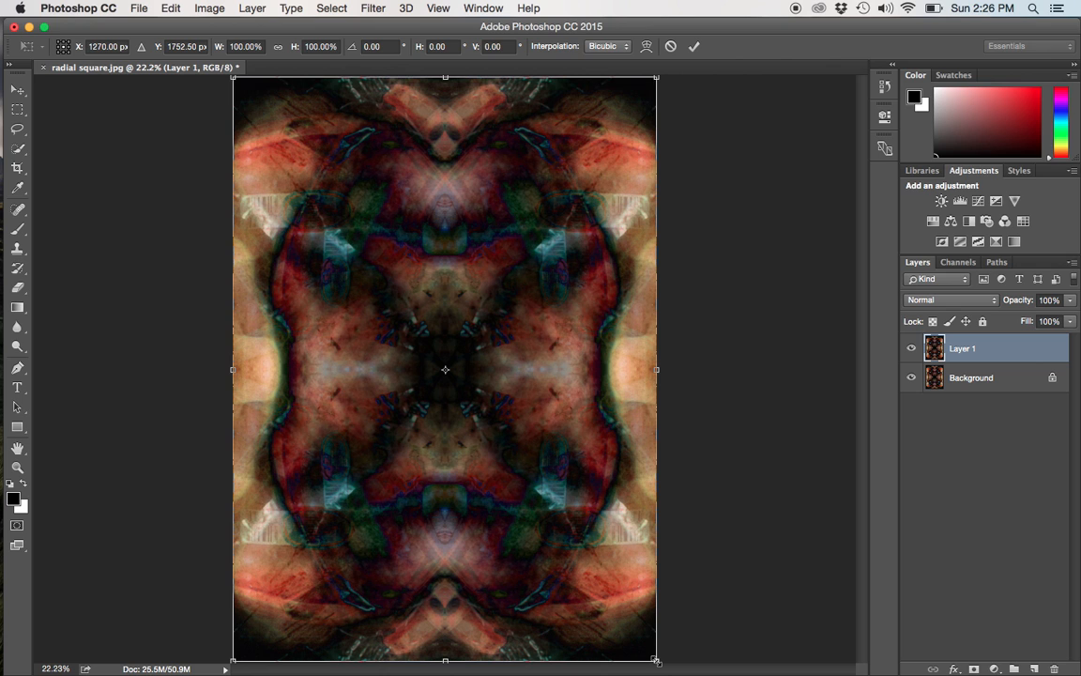
pyautogui.moveTo(656, 661); pyautogui.dragTo(293, 166)
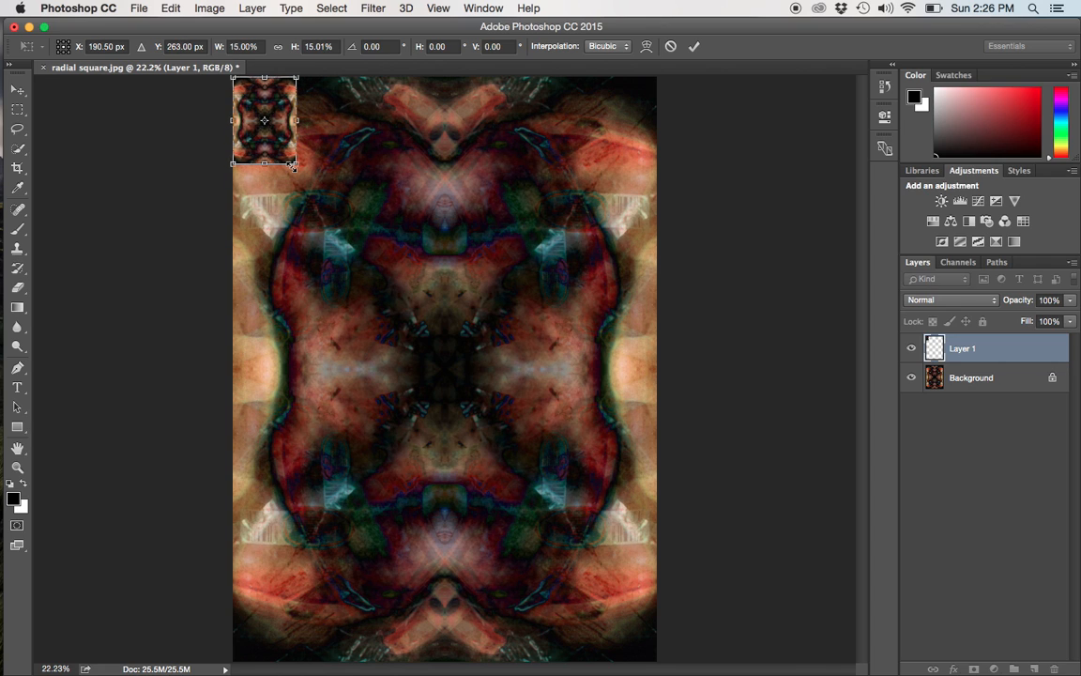
pyautogui.press('c')
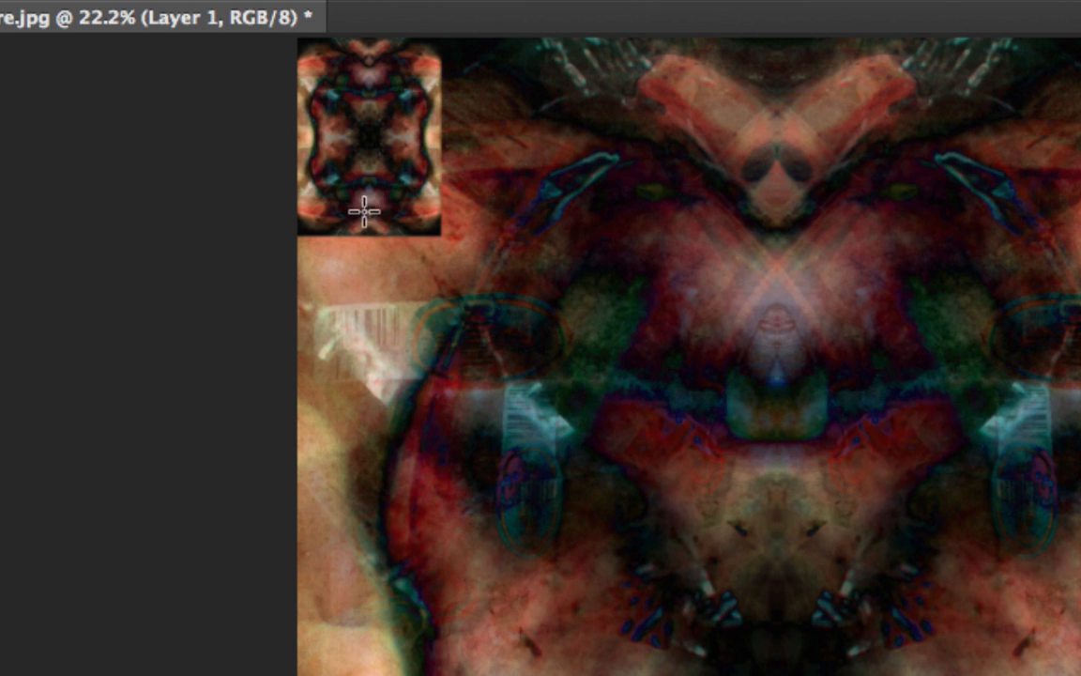
# - Select the small scaled copy with a rectangular marquee, define it as a pattern with the default name, and deselect
pyautogui.moveTo(439, 234); pyautogui.dragTo(269, 27)
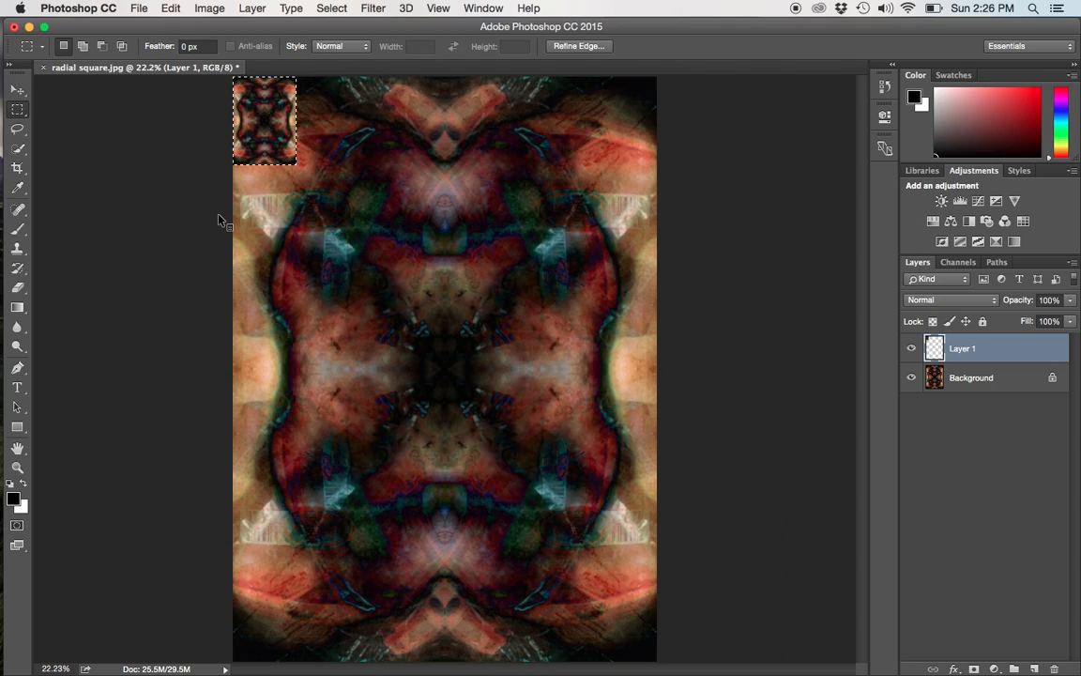
pyautogui.click(172, 9)
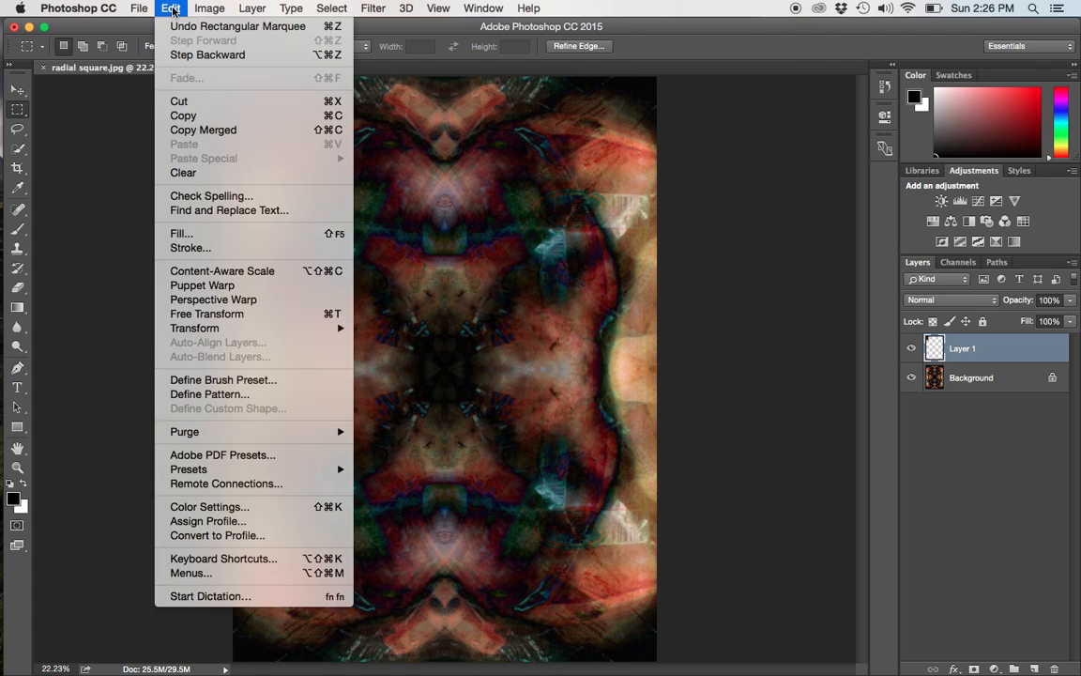
pyautogui.click(263, 402)
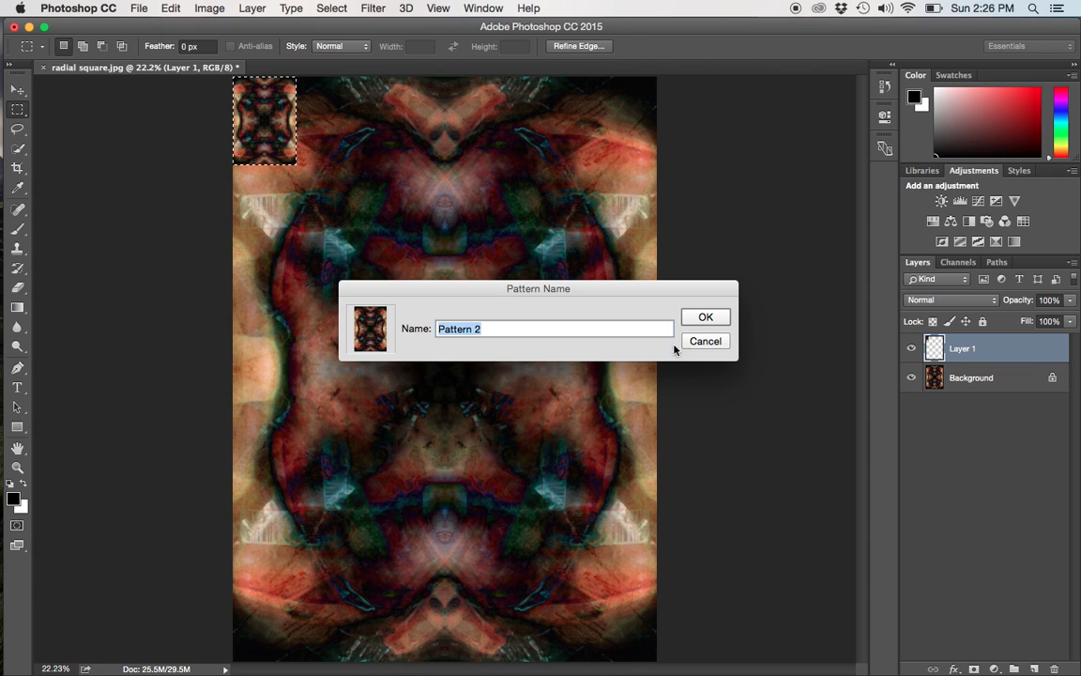
pyautogui.click(702, 317)
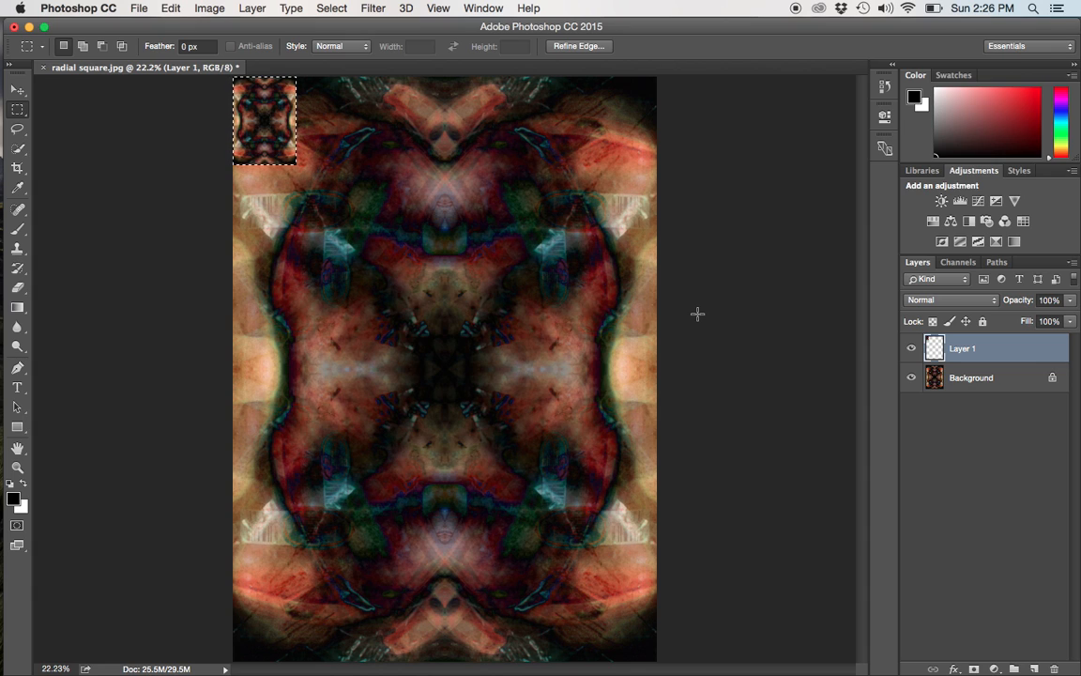
pyautogui.press('super+d')
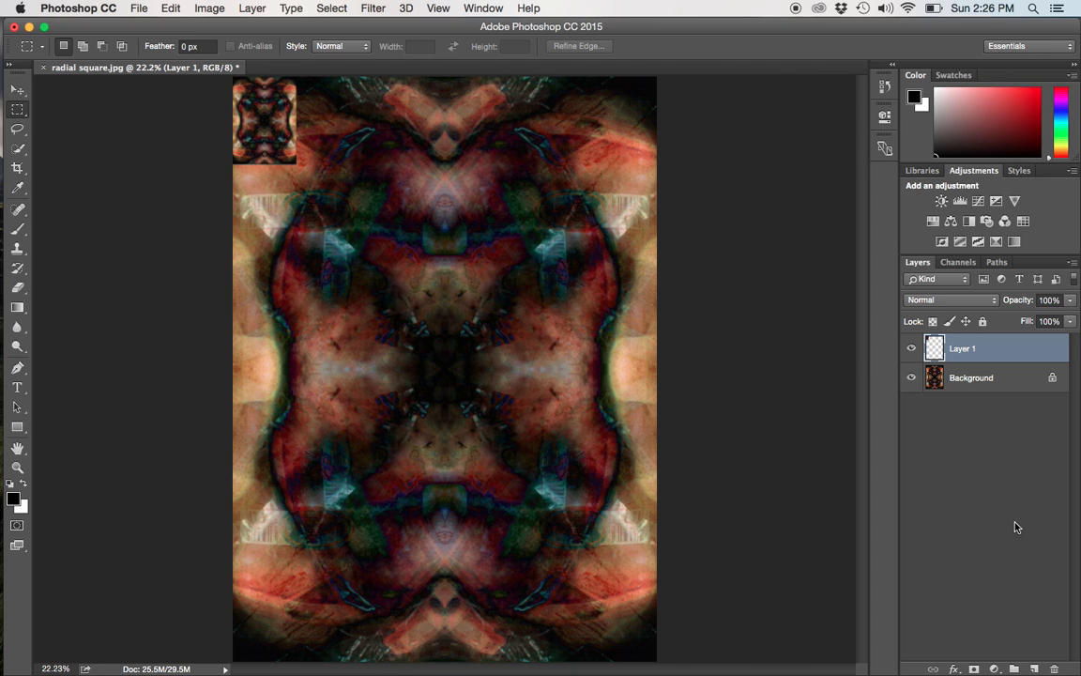
# - Add a new layer and fill it with the newly defined custom pattern, using Normal mode and 100% opacity
pyautogui.click(1034, 668)
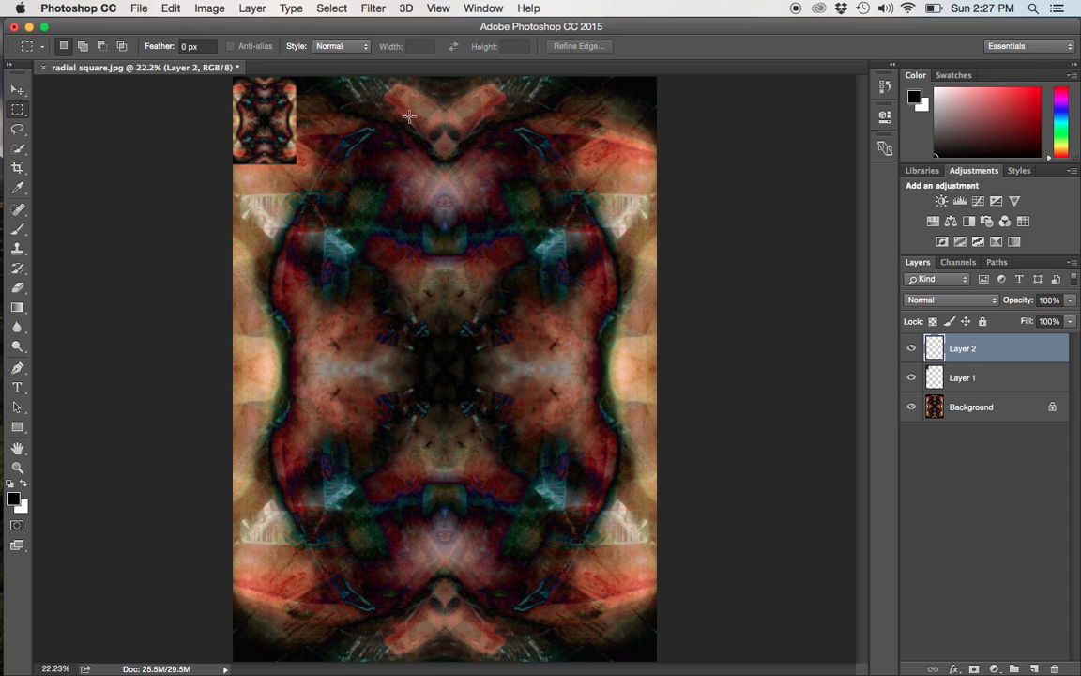
pyautogui.click(170, 9)
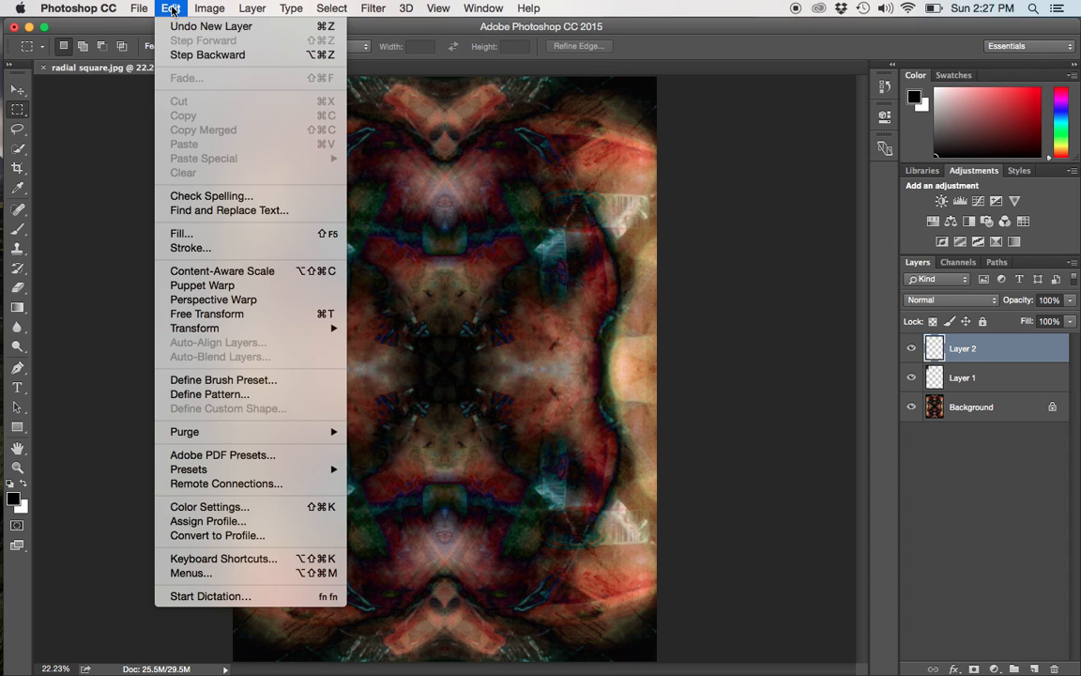
pyautogui.click(211, 236)
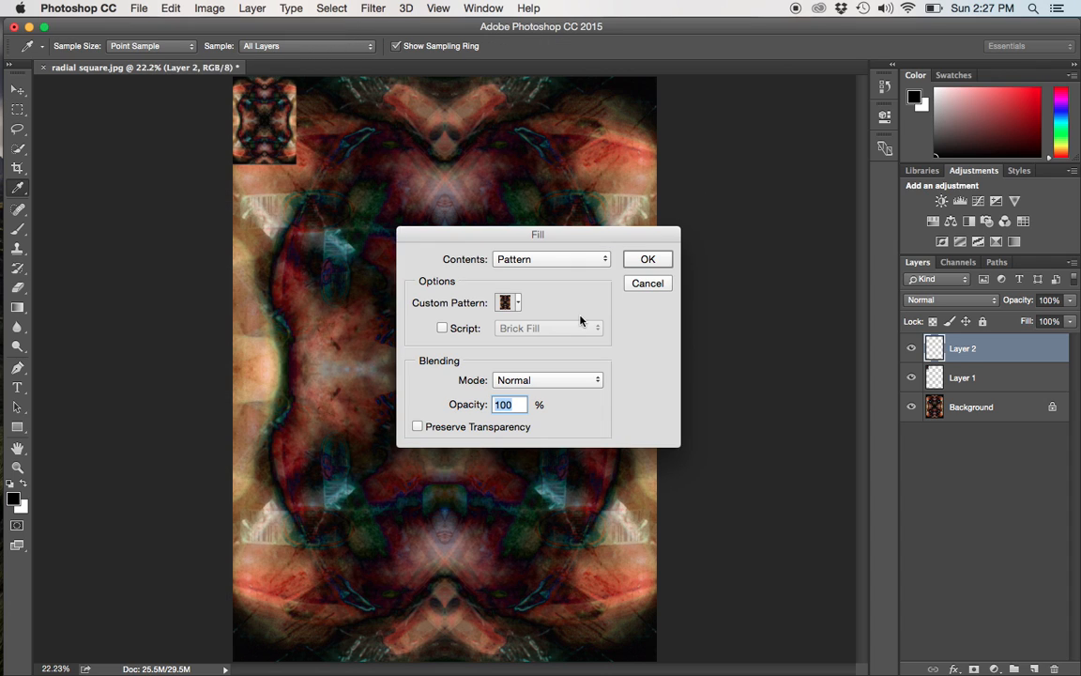
pyautogui.click(595, 263)
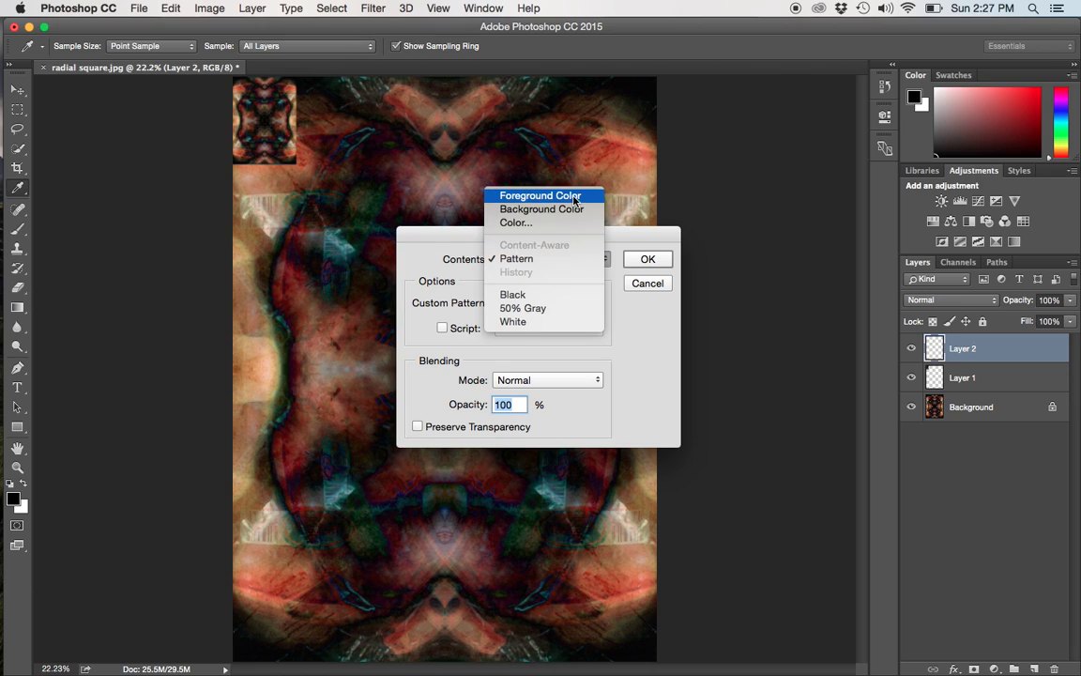
pyautogui.click(583, 260)
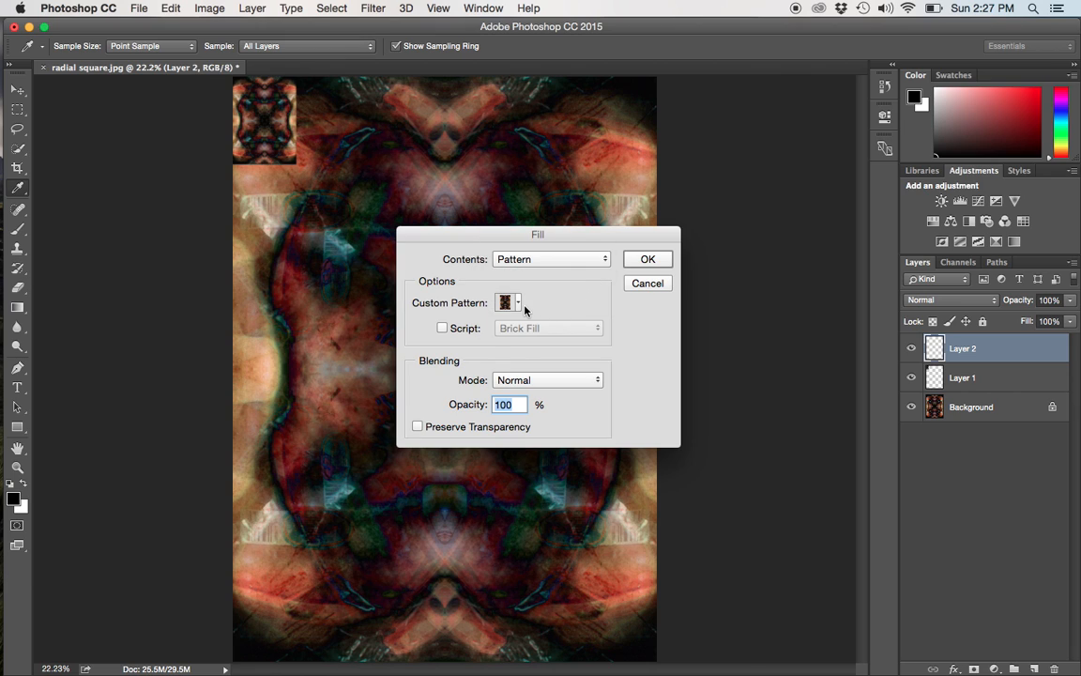
pyautogui.click(518, 302)
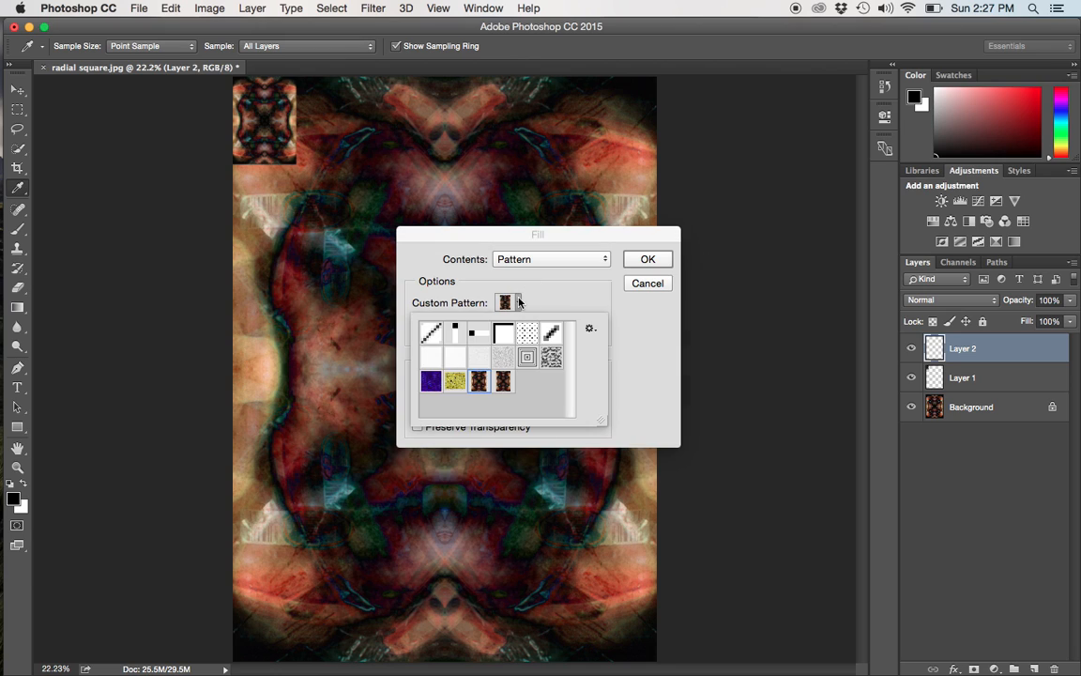
pyautogui.click(504, 381)
pyautogui.click(644, 356)
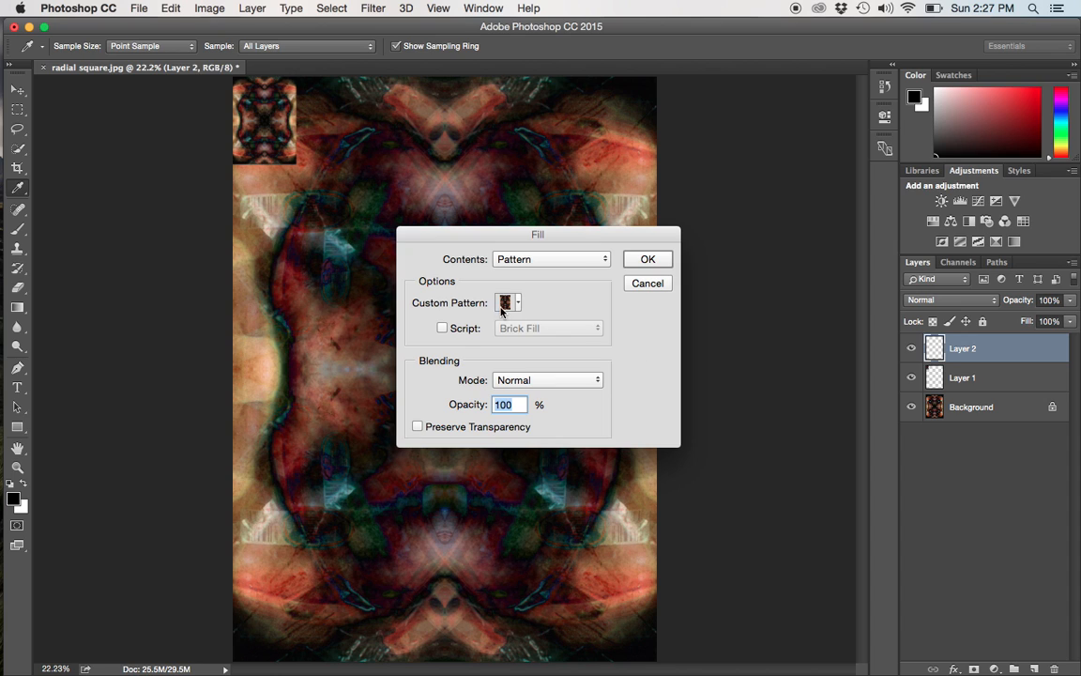
pyautogui.click(647, 260)
pyautogui.press('m')
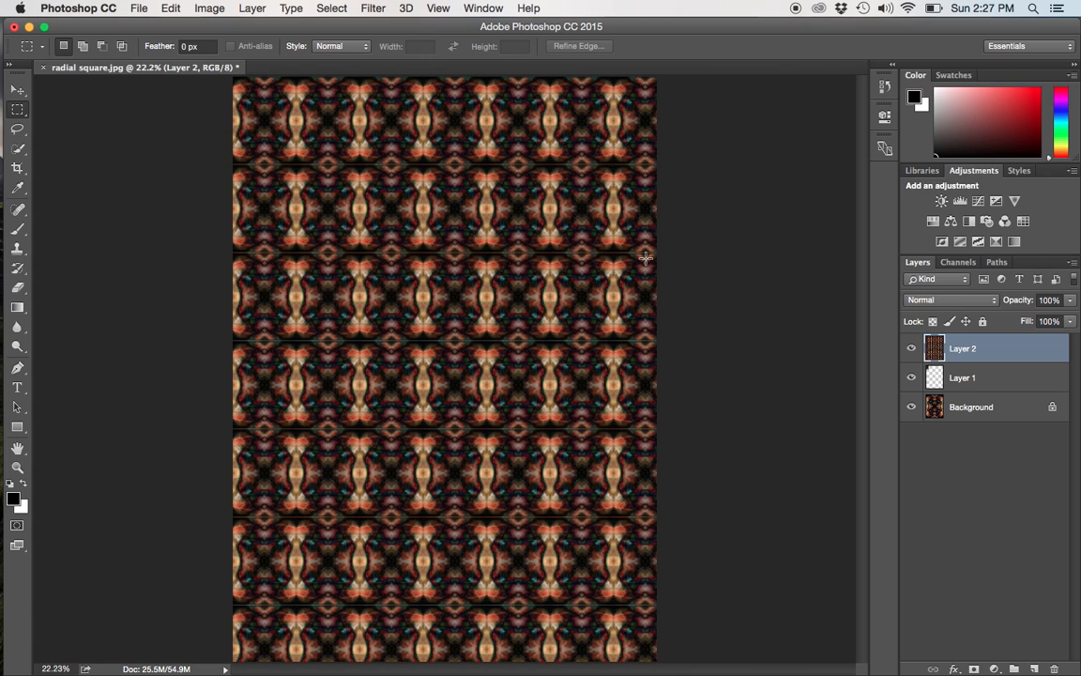
# - Save the patterned artwork as a separate JPEG file named pattern in the CHICAGO folder
pyautogui.press('super+shift+s')
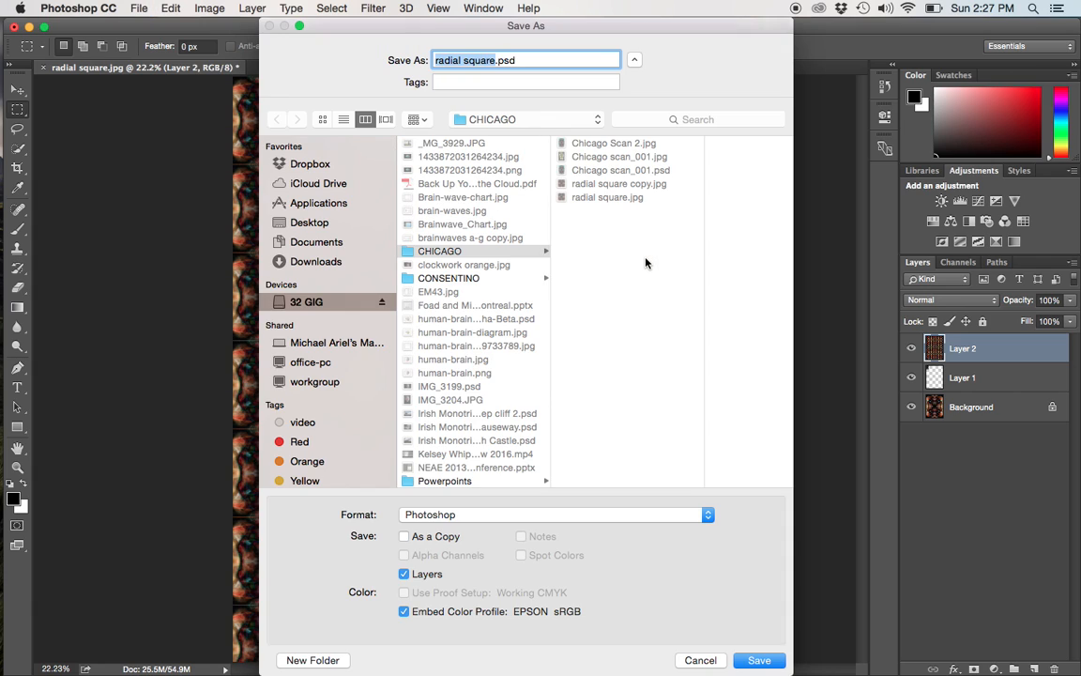
pyautogui.write('patter')
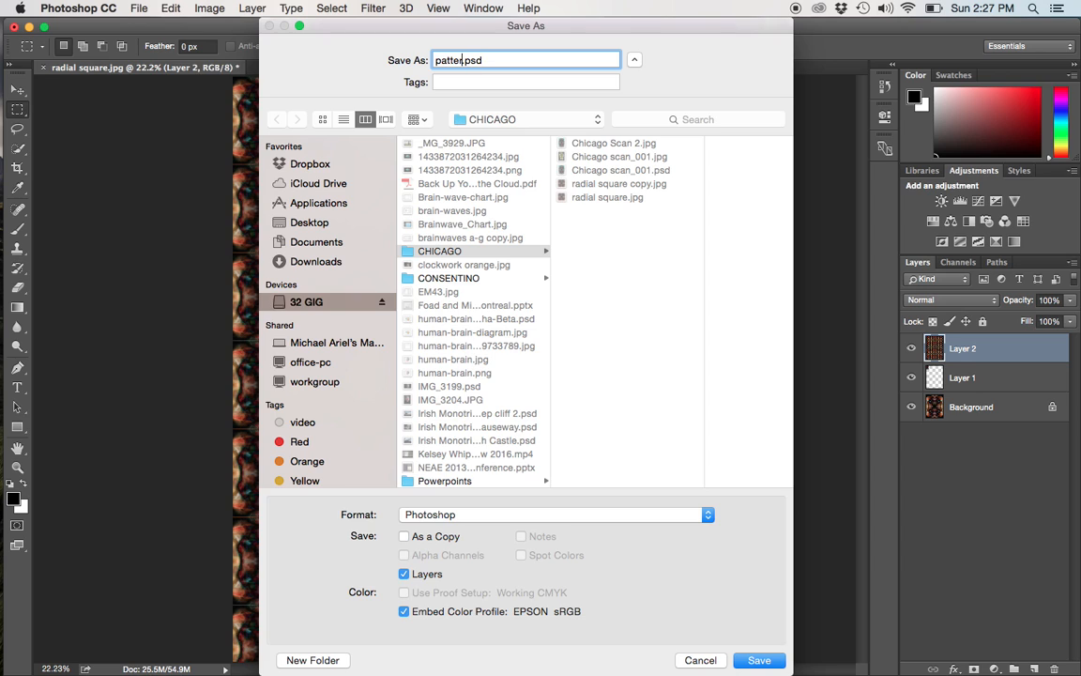
pyautogui.write('n')
pyautogui.click(580, 515)
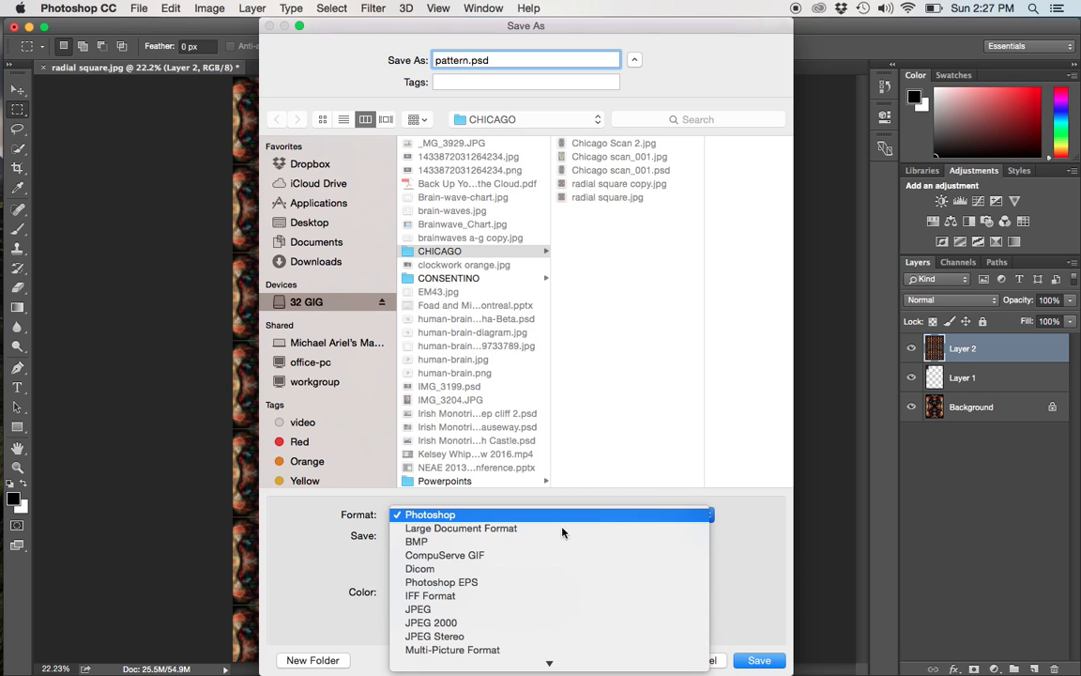
pyautogui.click(504, 607)
pyautogui.click(756, 660)
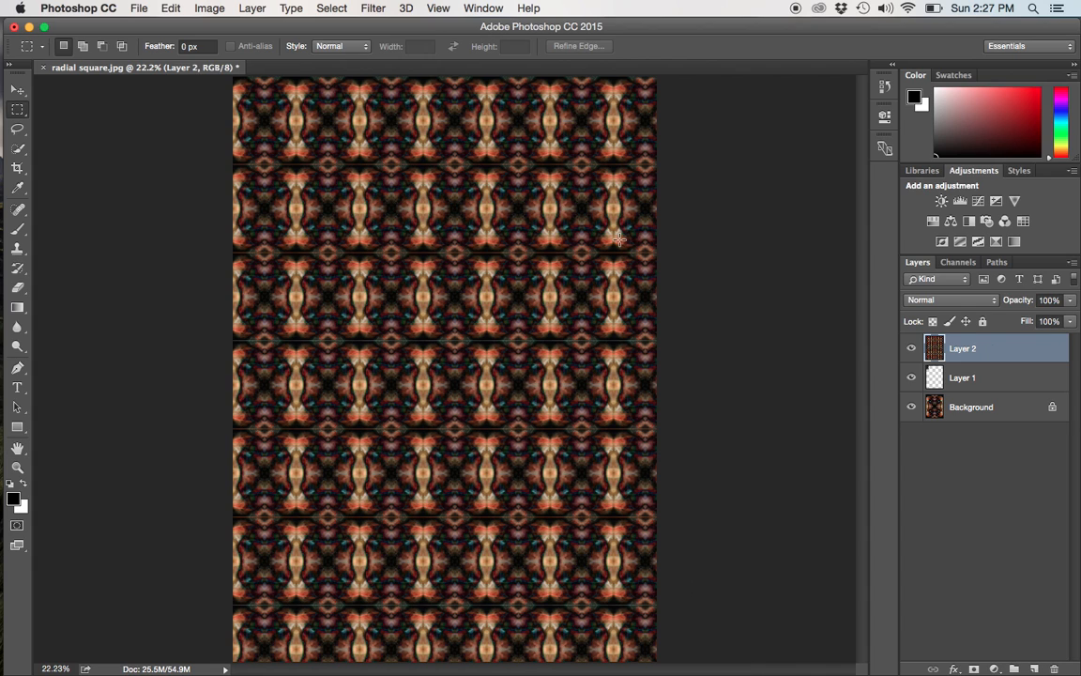
# - Hide Layer 2 and Layer 1, and duplicate the Background layer
pyautogui.click(912, 348)
pyautogui.click(911, 377)
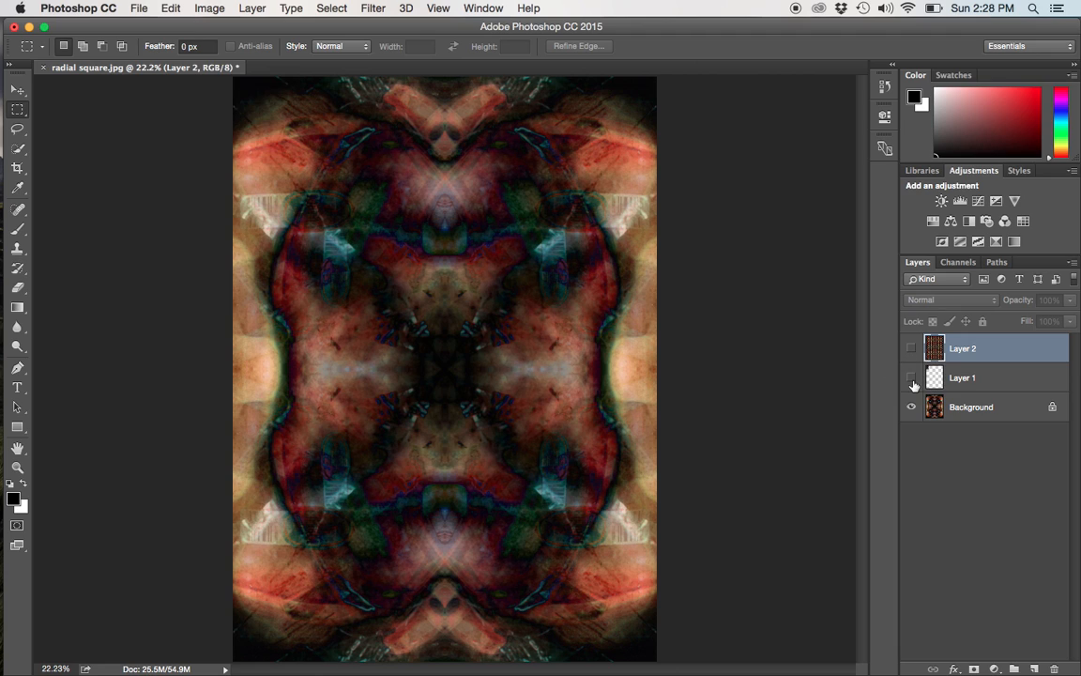
pyautogui.click(953, 406)
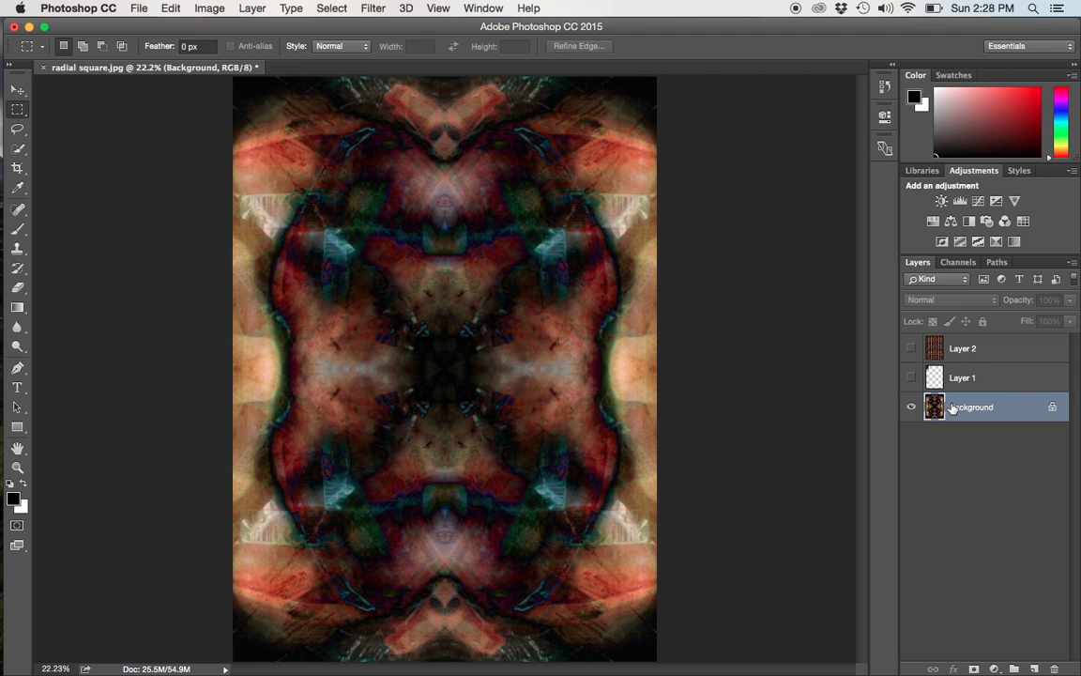
pyautogui.press('super+j')
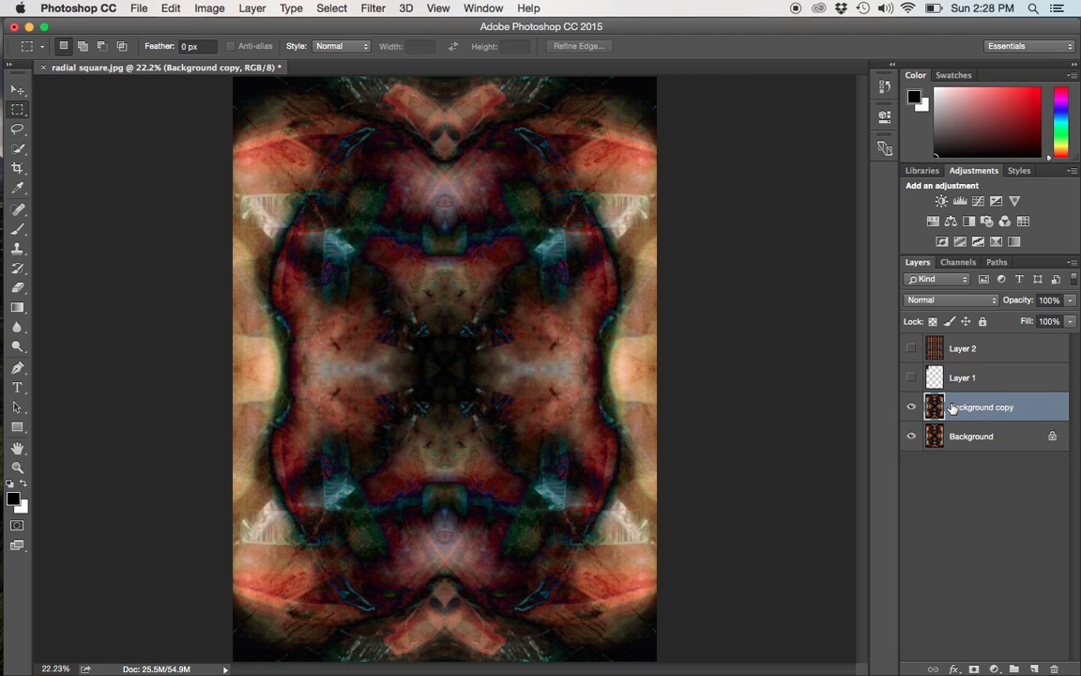
# - Squash the Background duplicate non-proportionally into a tall, narrow strip in the canvas's upper-left corner, less than half the canvas height
pyautogui.press('super+t')
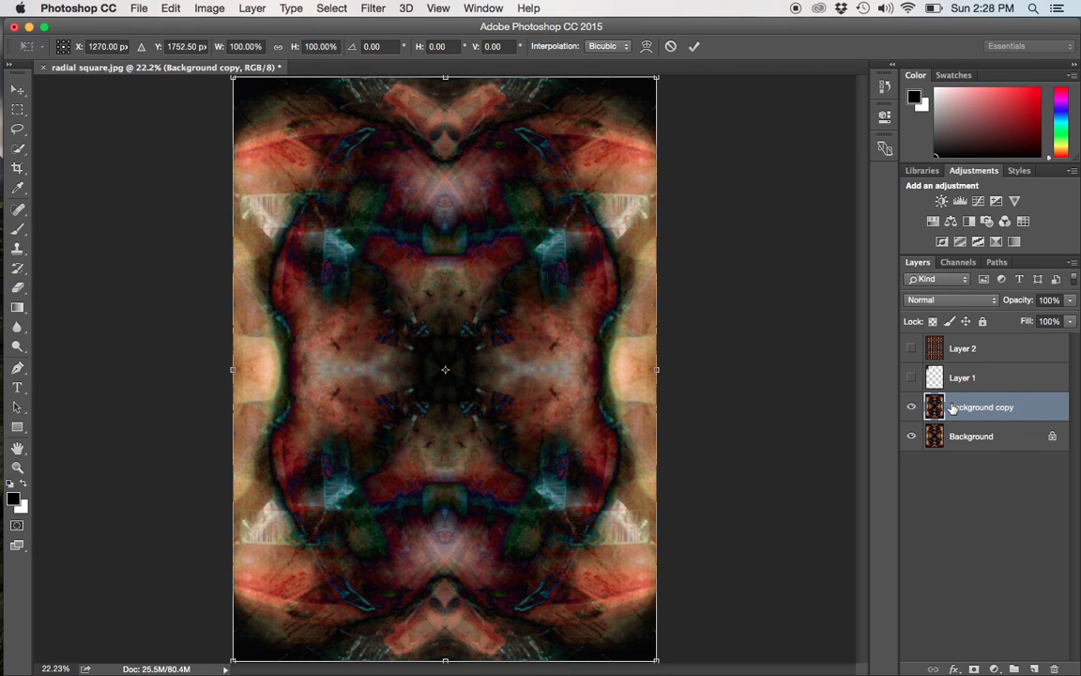
pyautogui.moveTo(656, 659); pyautogui.dragTo(270, 330)
pyautogui.press('Return')
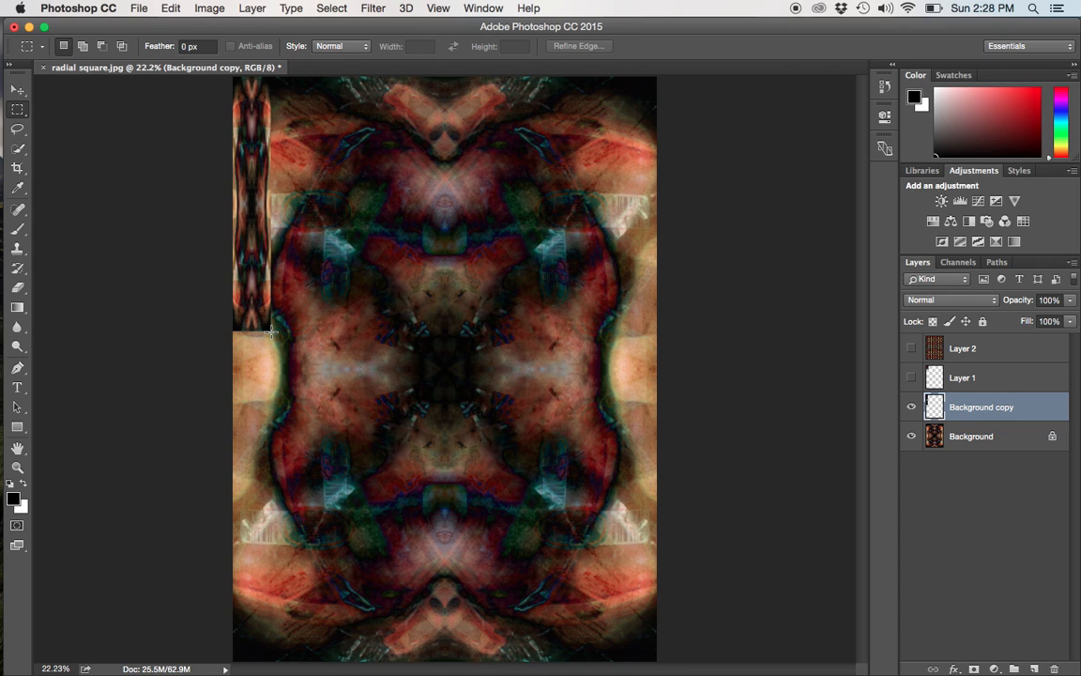
# - Select the narrow strip with a rectangular marquee, define it as a pattern with the default name, and deselect
pyautogui.moveTo(272, 330); pyautogui.dragTo(119, 46)
pyautogui.click(172, 8)
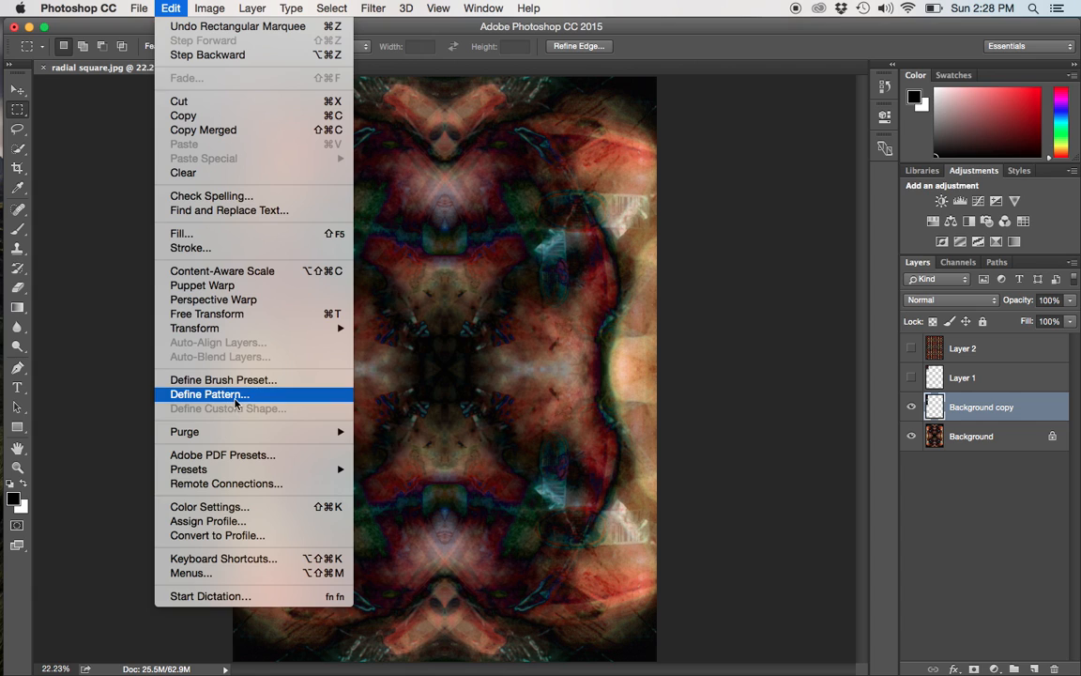
pyautogui.click(214, 394)
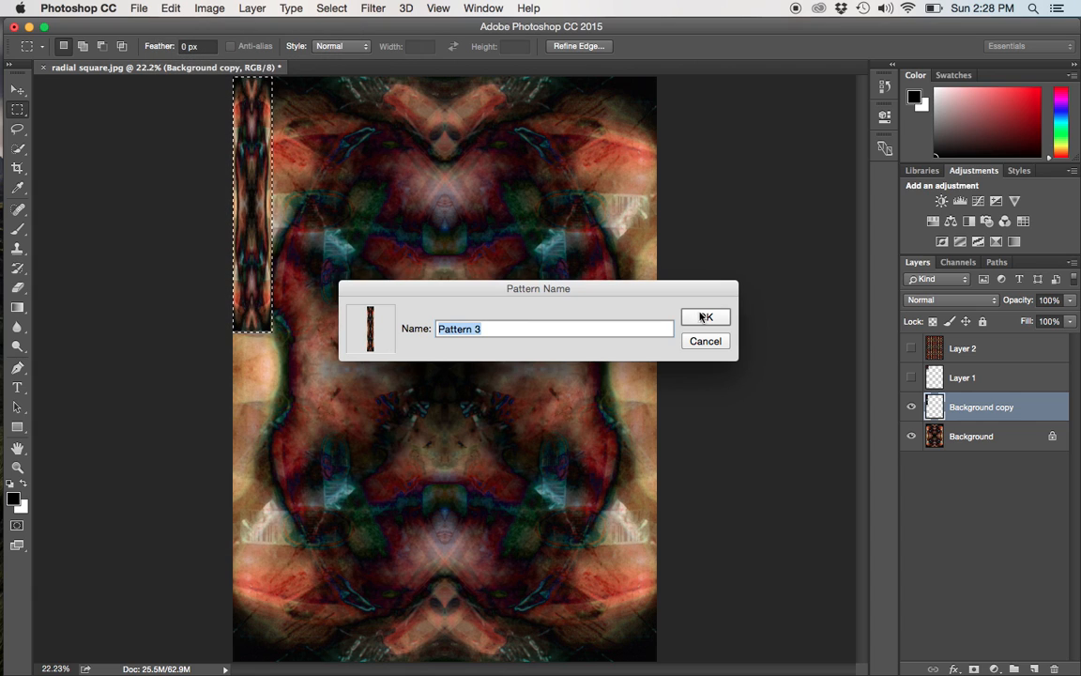
pyautogui.click(699, 316)
pyautogui.press('super+d')
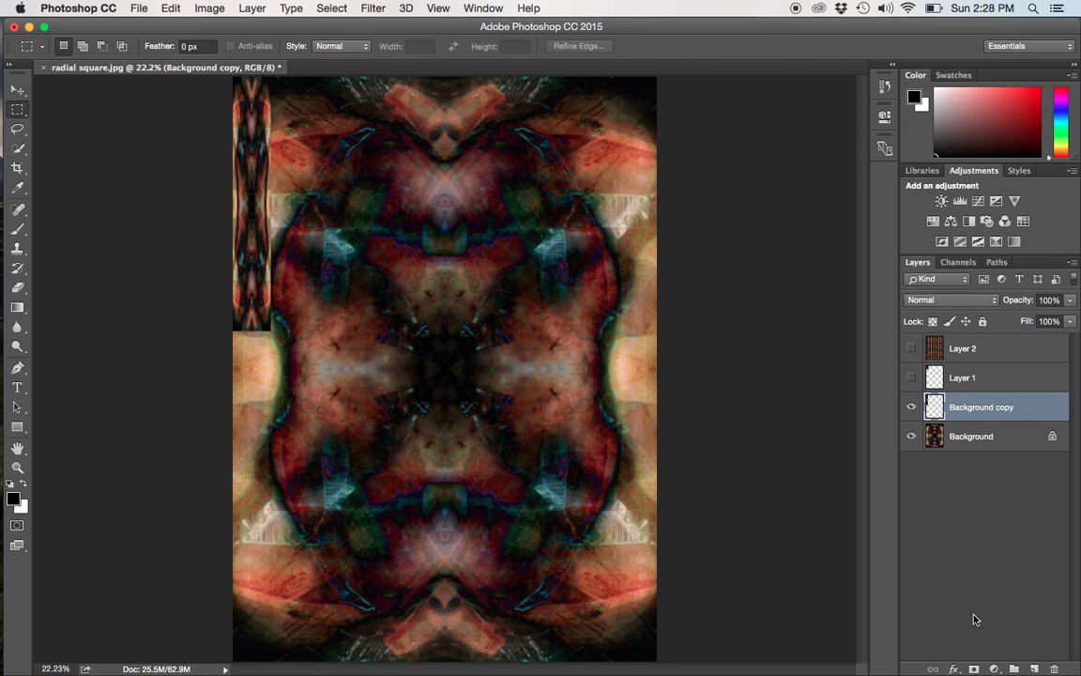
# - Add a new layer above the Background copy and set up a pattern fill using the newly defined strip pattern
pyautogui.click(1034, 668)
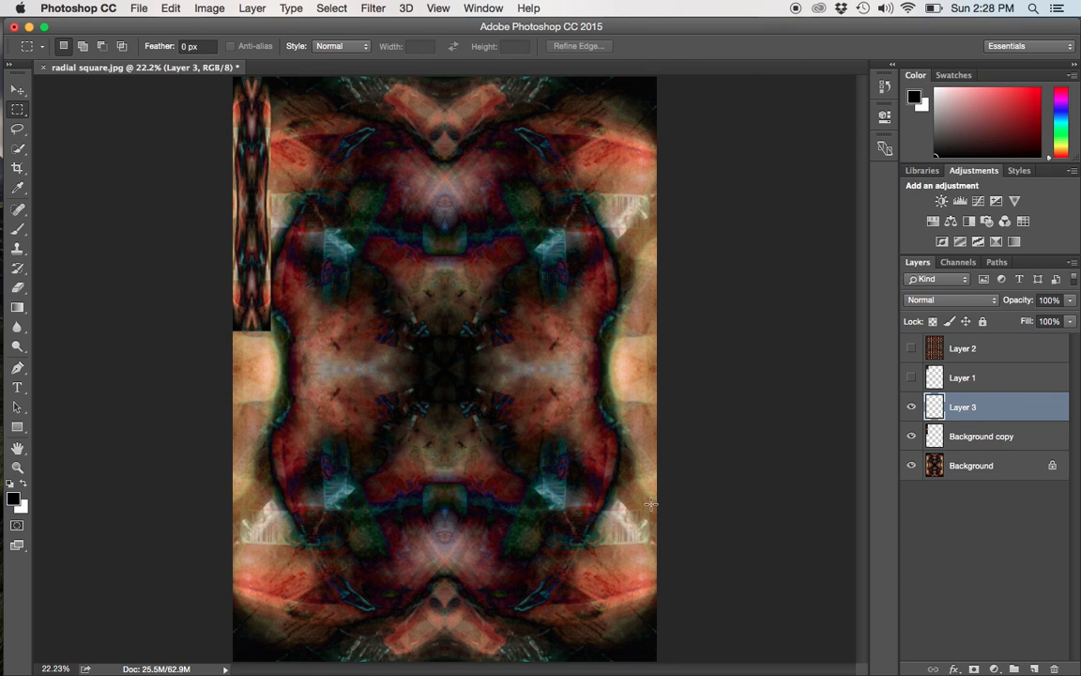
pyautogui.click(171, 8)
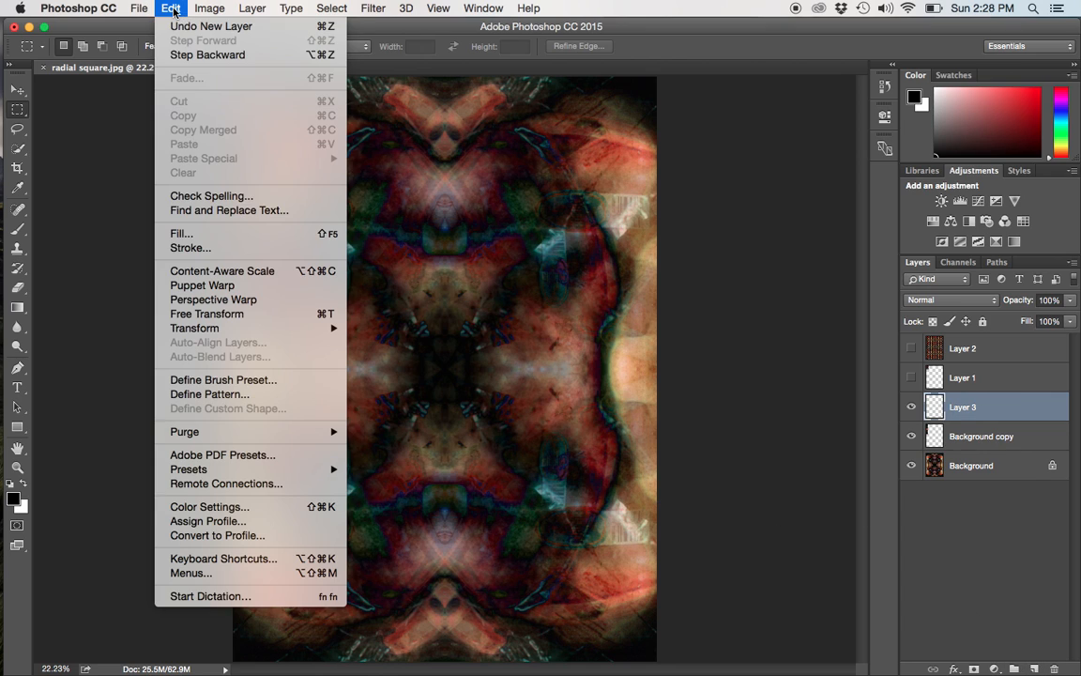
pyautogui.click(232, 234)
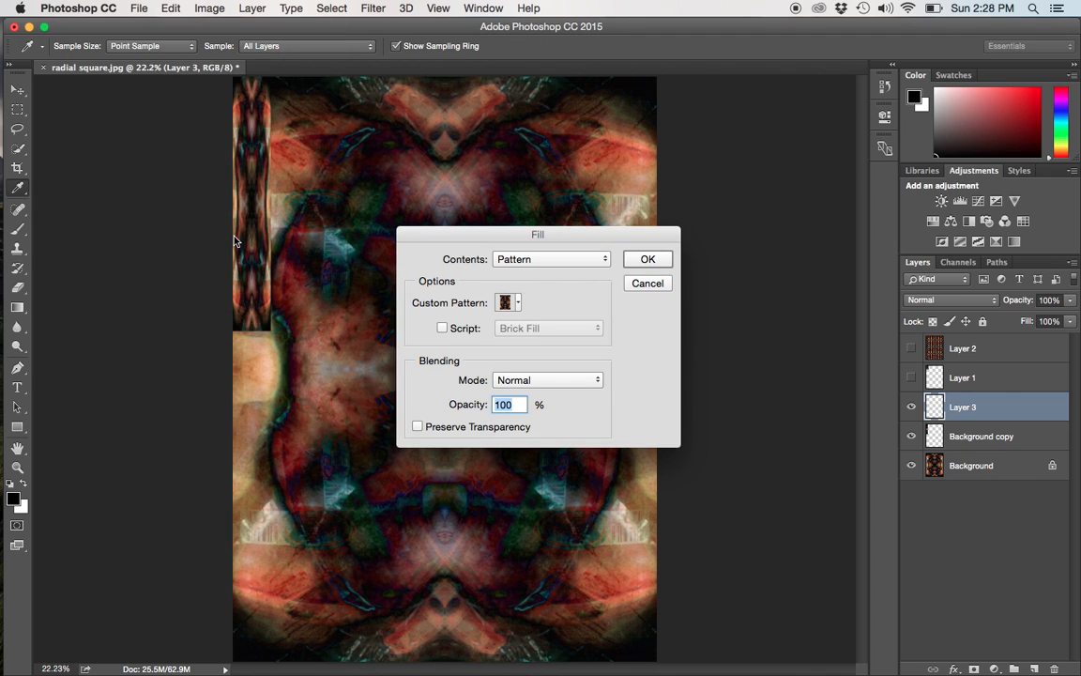
pyautogui.click(517, 304)
pyautogui.click(529, 384)
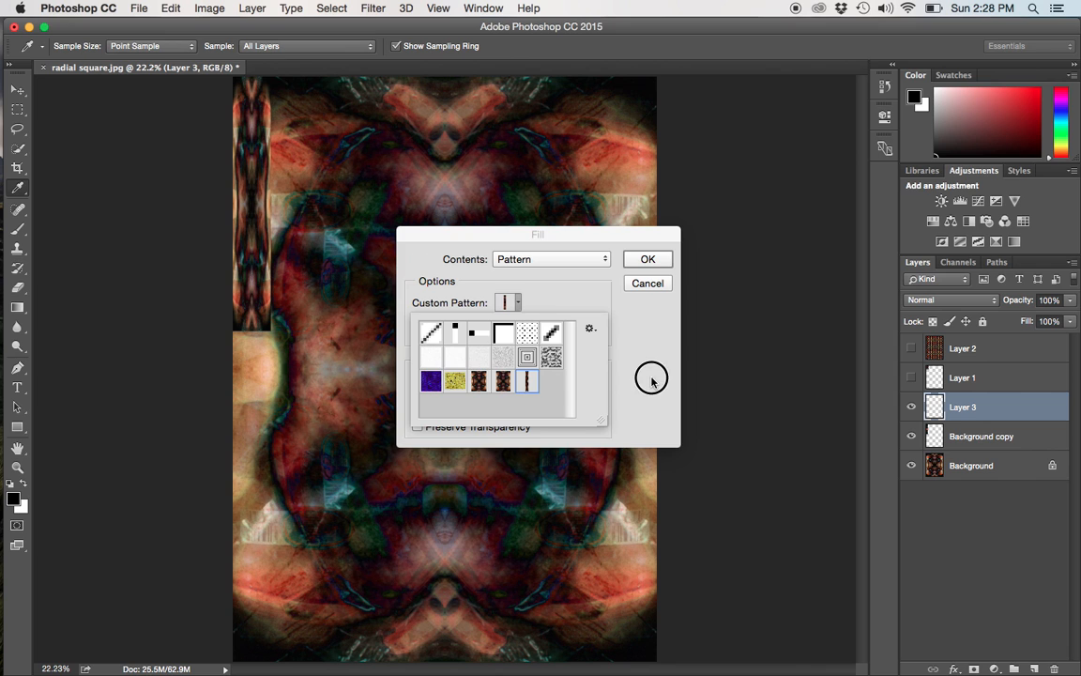
pyautogui.click(585, 338)
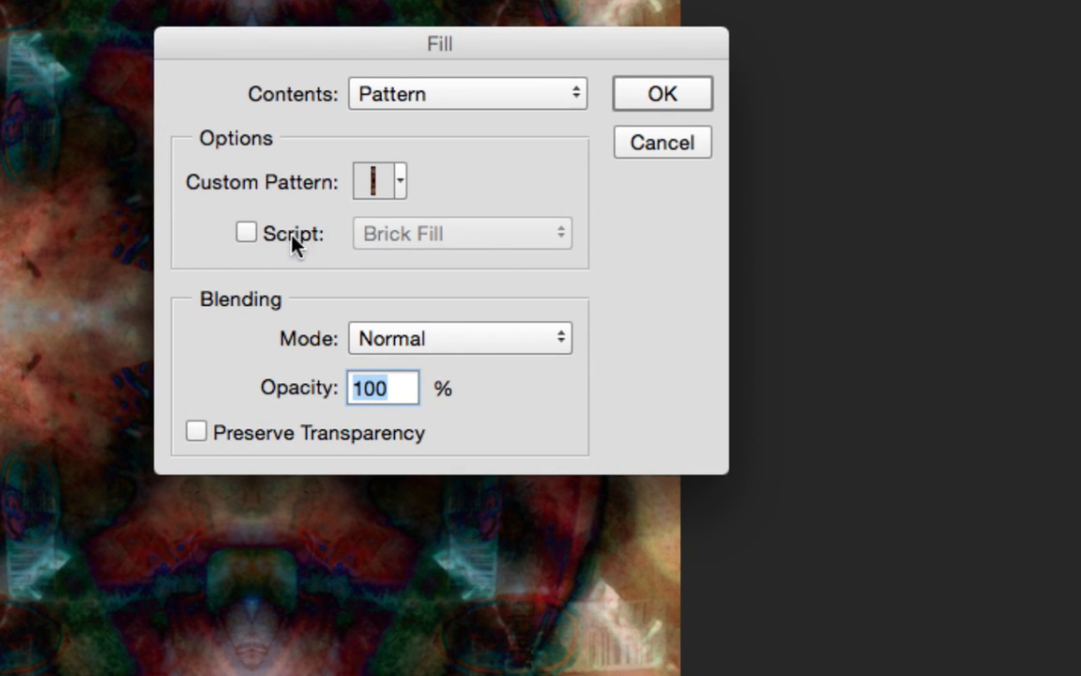
# - Enable a scripted pattern with the Spiral script and accept the fill at Normal mode and 100% opacity
pyautogui.click(247, 234)
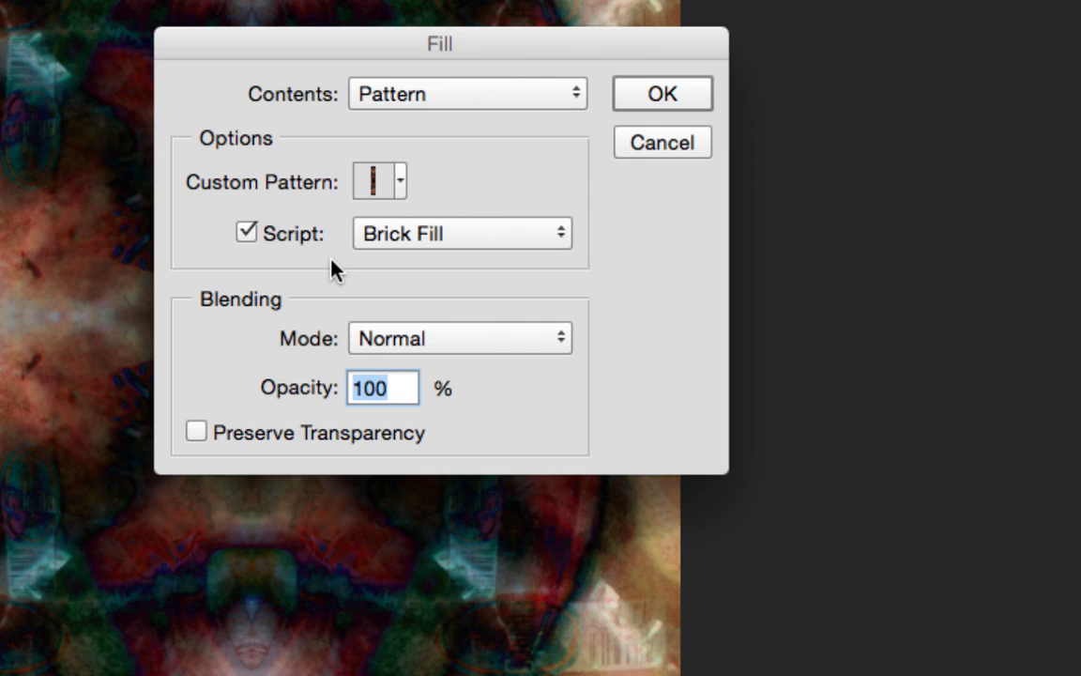
pyautogui.click(476, 244)
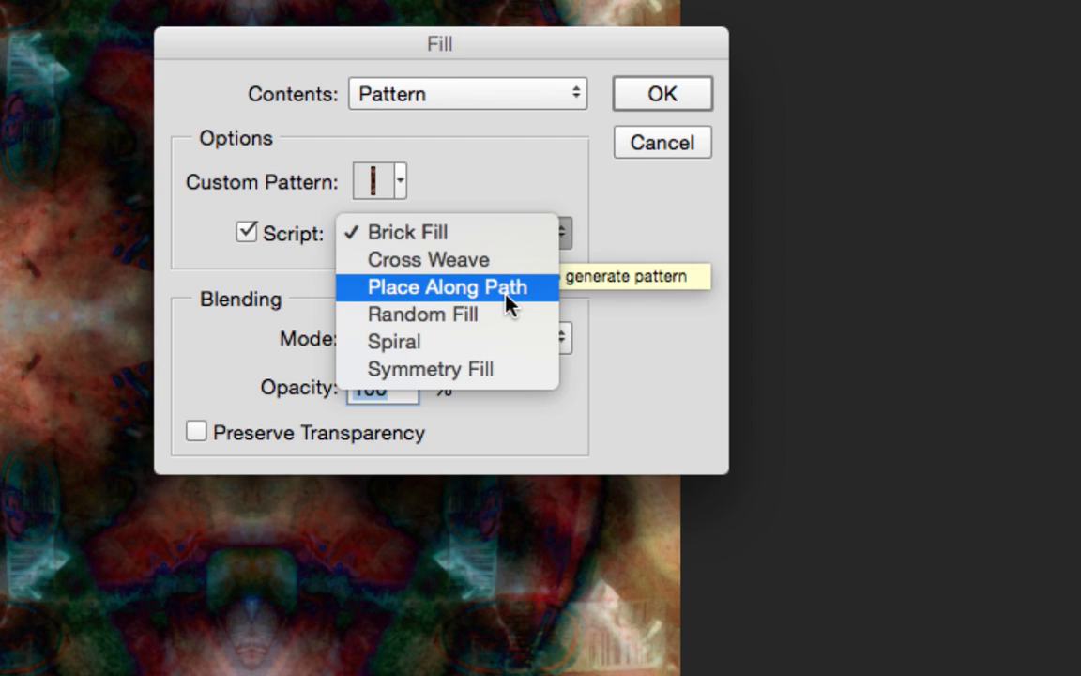
pyautogui.click(457, 349)
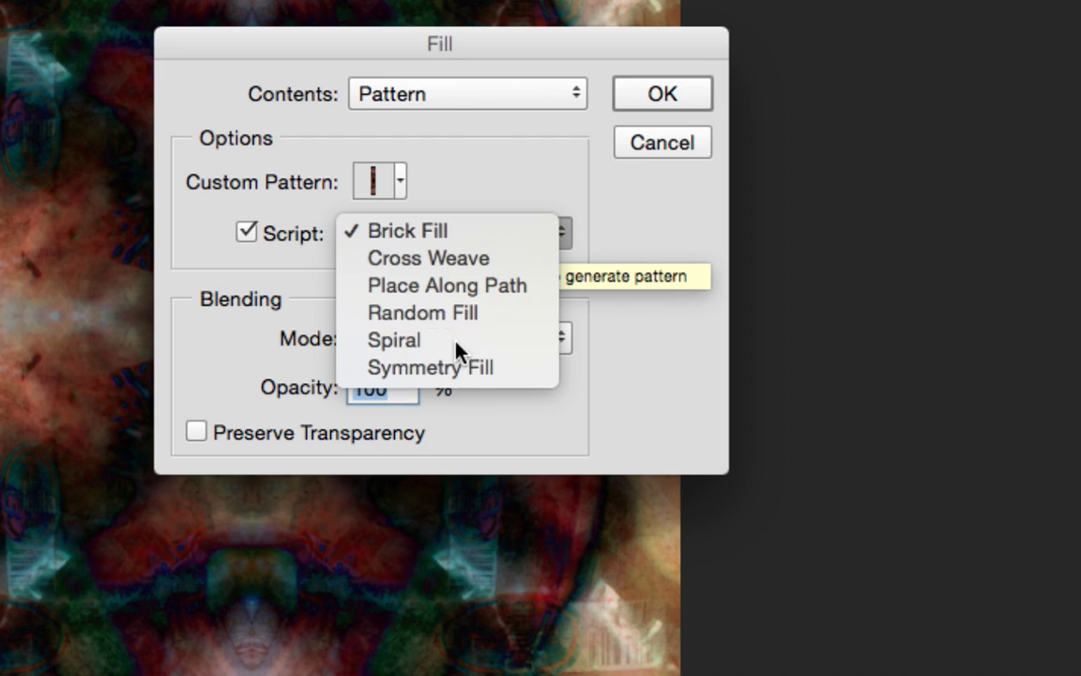
pyautogui.click(654, 103)
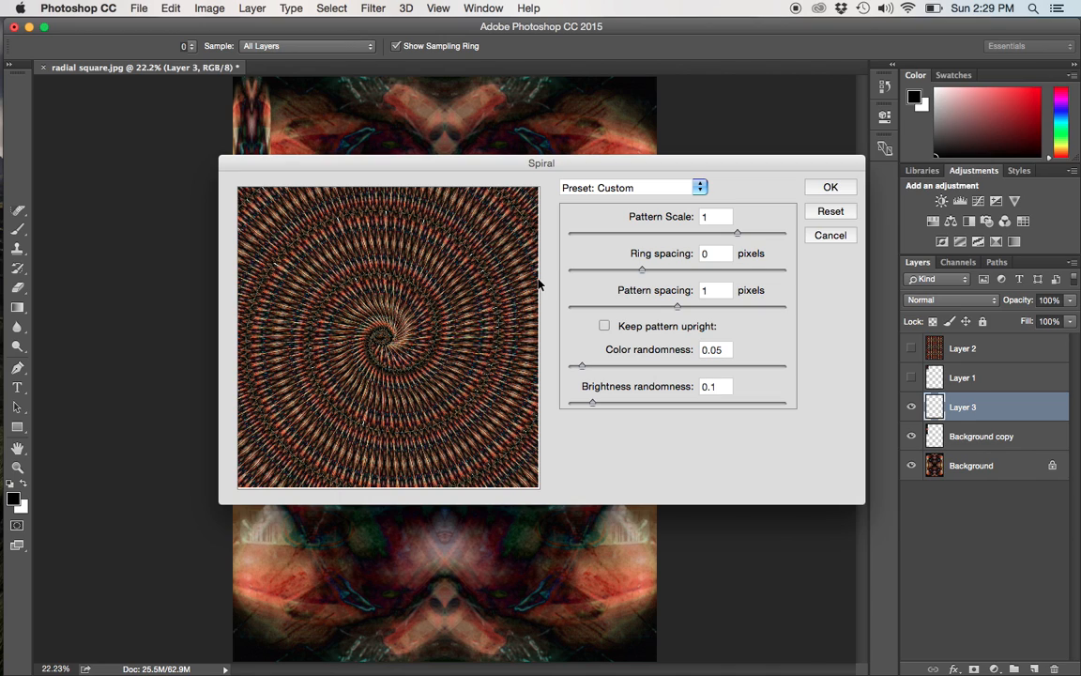
# - Set the spiral's pattern scale to 1.18, ring spacing to 16 pixels and pattern spacing to -54 pixels, and apply the fill
pyautogui.click(642, 270)
pyautogui.moveTo(642, 270)
pyautogui.mouseDown()
pyautogui.moveTo(687, 272)
pyautogui.moveTo(643, 272)
pyautogui.mouseUp()
pyautogui.moveTo(735, 232); pyautogui.dragTo(771, 232)
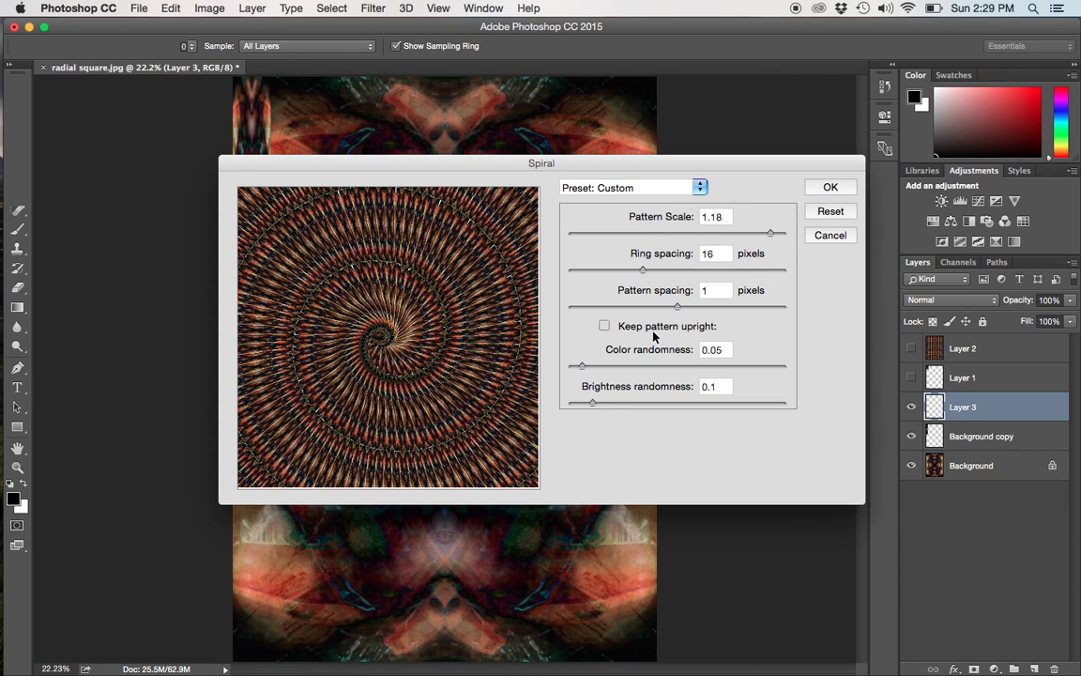
pyautogui.moveTo(678, 306)
pyautogui.mouseDown()
pyautogui.moveTo(712, 308)
pyautogui.moveTo(674, 307)
pyautogui.mouseUp()
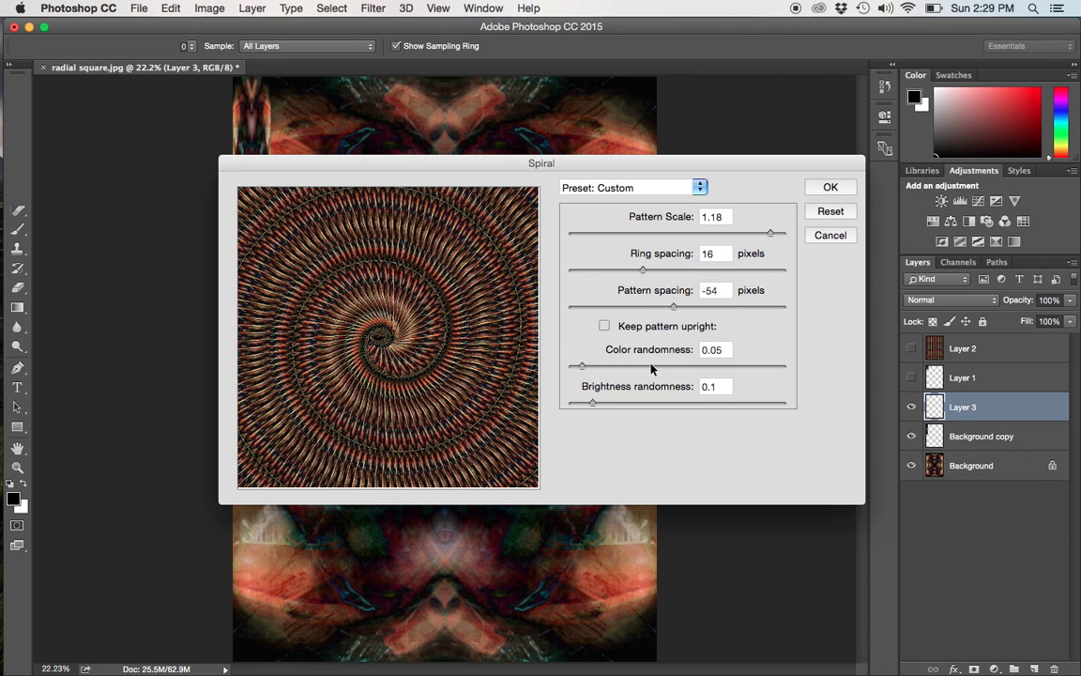
pyautogui.click(829, 187)
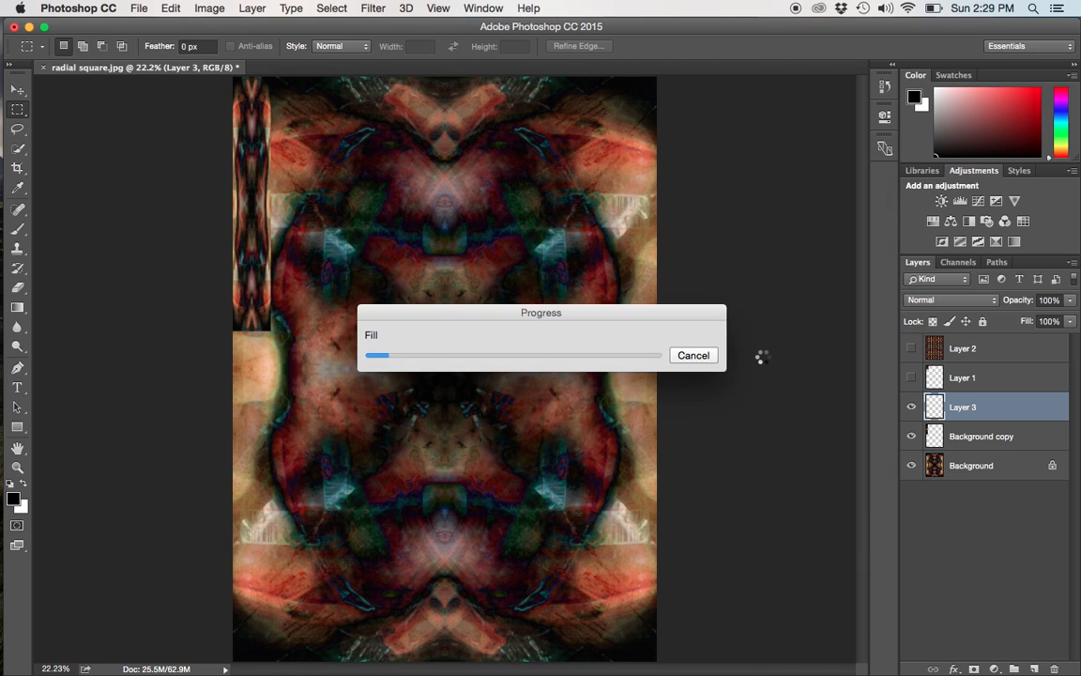